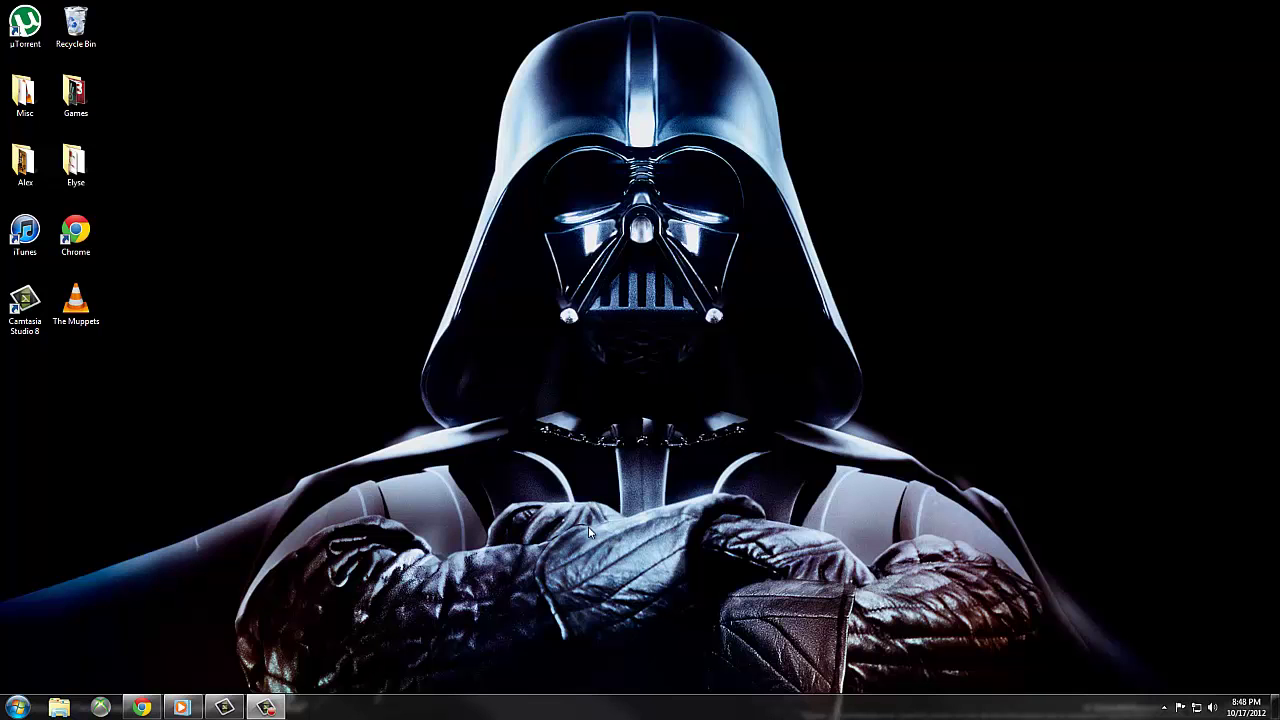
- Restore the Chrome window showing the World History class site's home page
{"action": "left_click", "coordinate": [143, 708]}
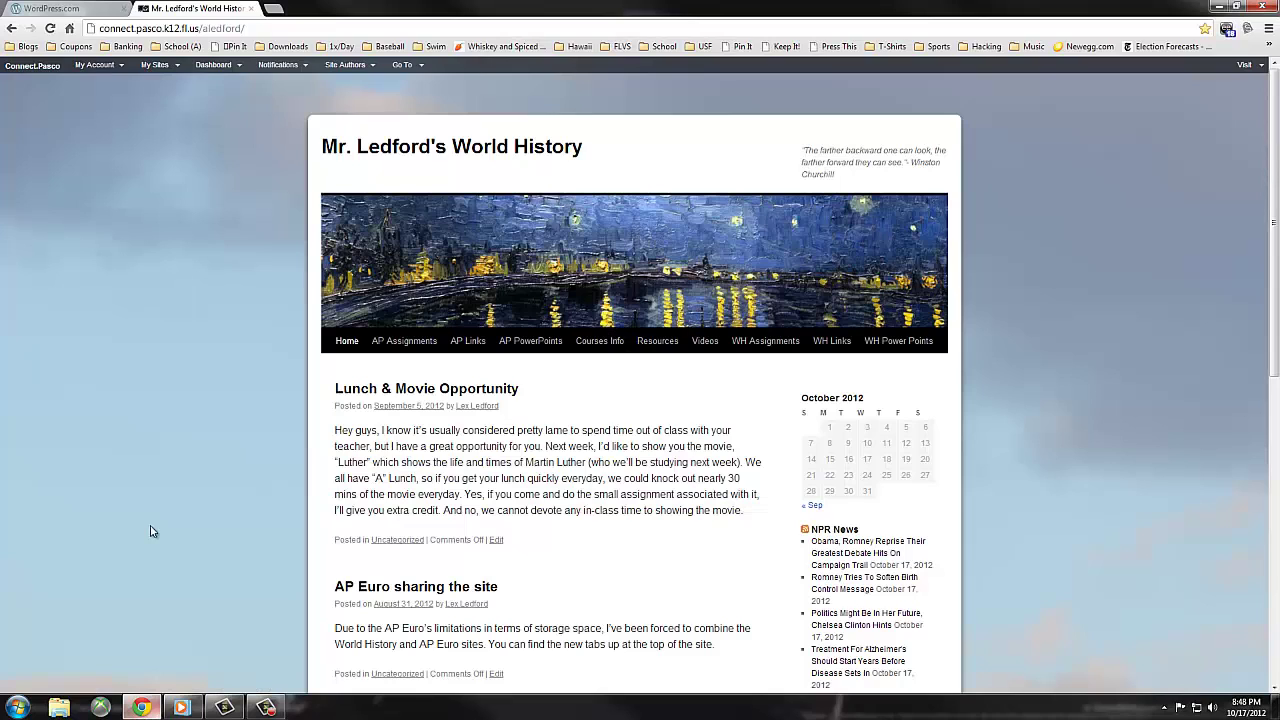
- Go from the WordPress.com tab to its home page and start a new account
{"action": "left_click", "coordinate": [84, 10]}
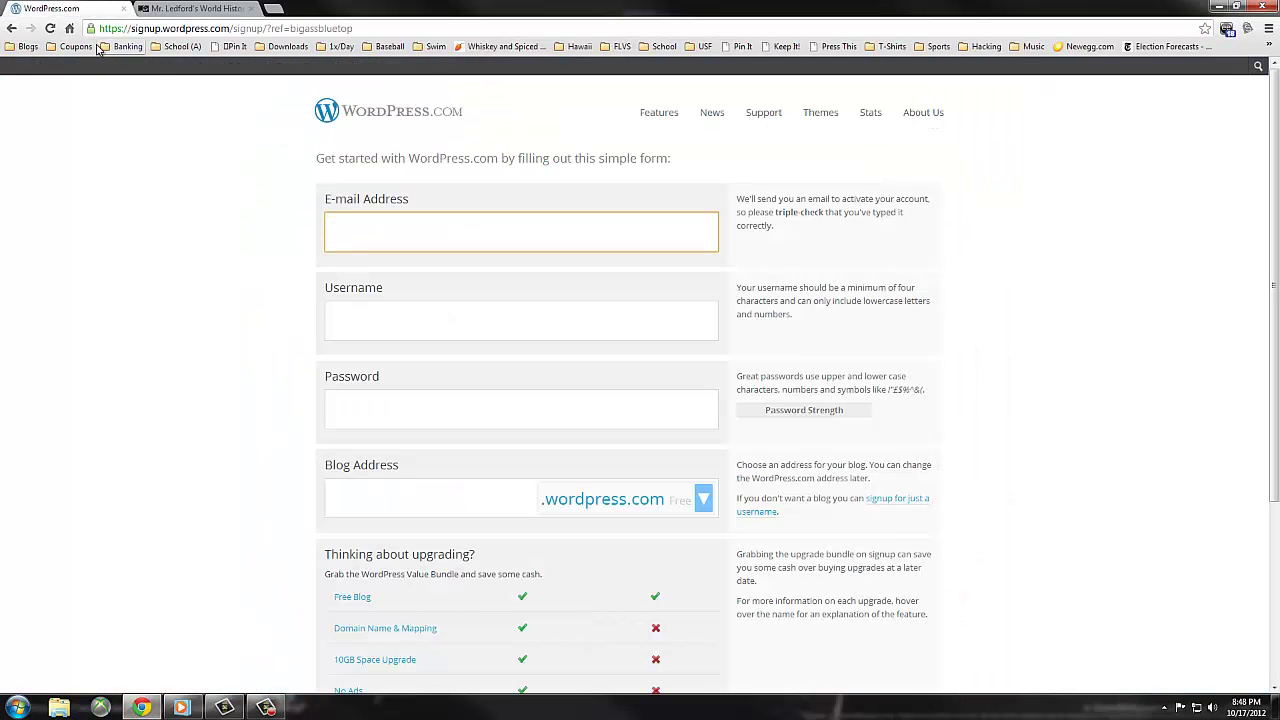
{"action": "left_click", "coordinate": [392, 111]}
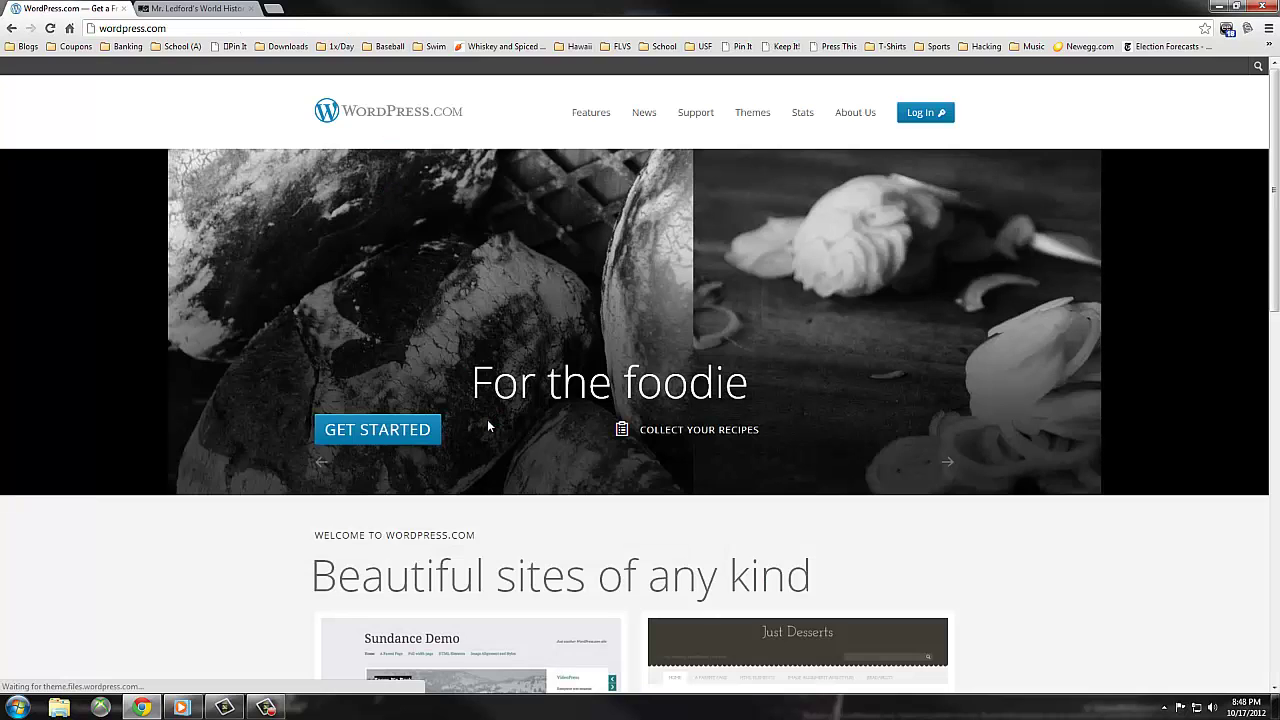
{"action": "left_click", "coordinate": [388, 432]}
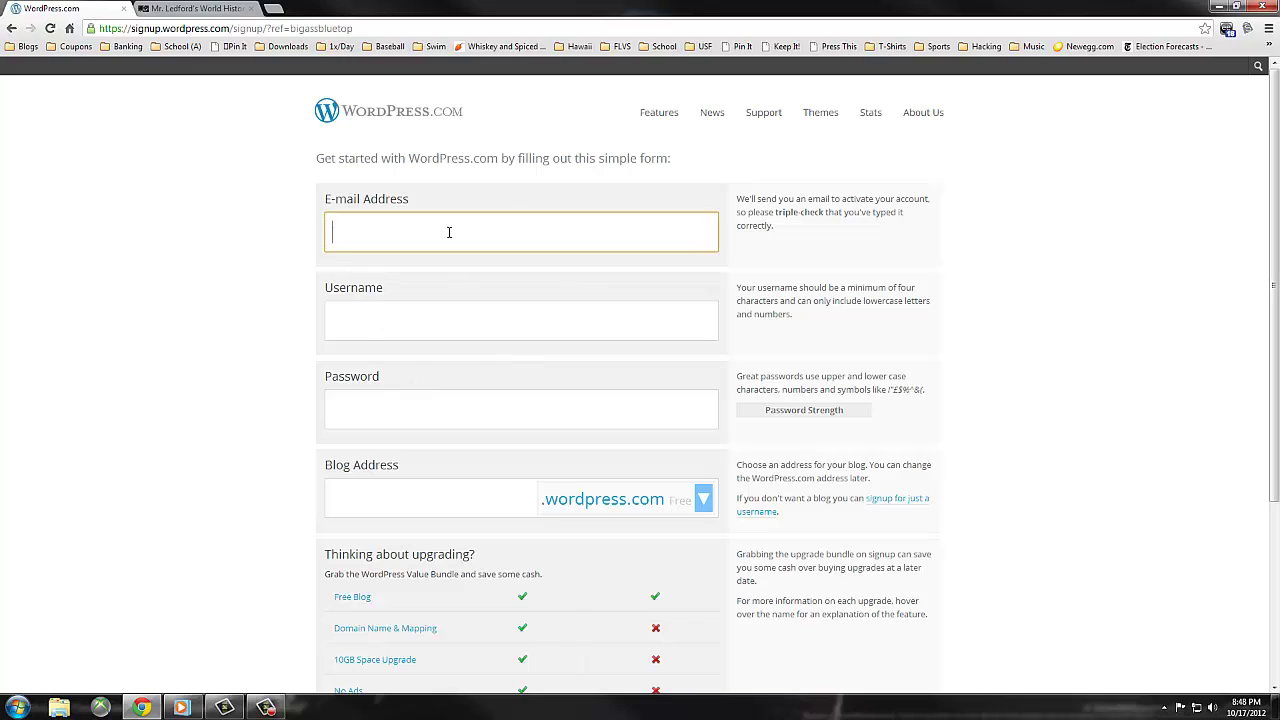
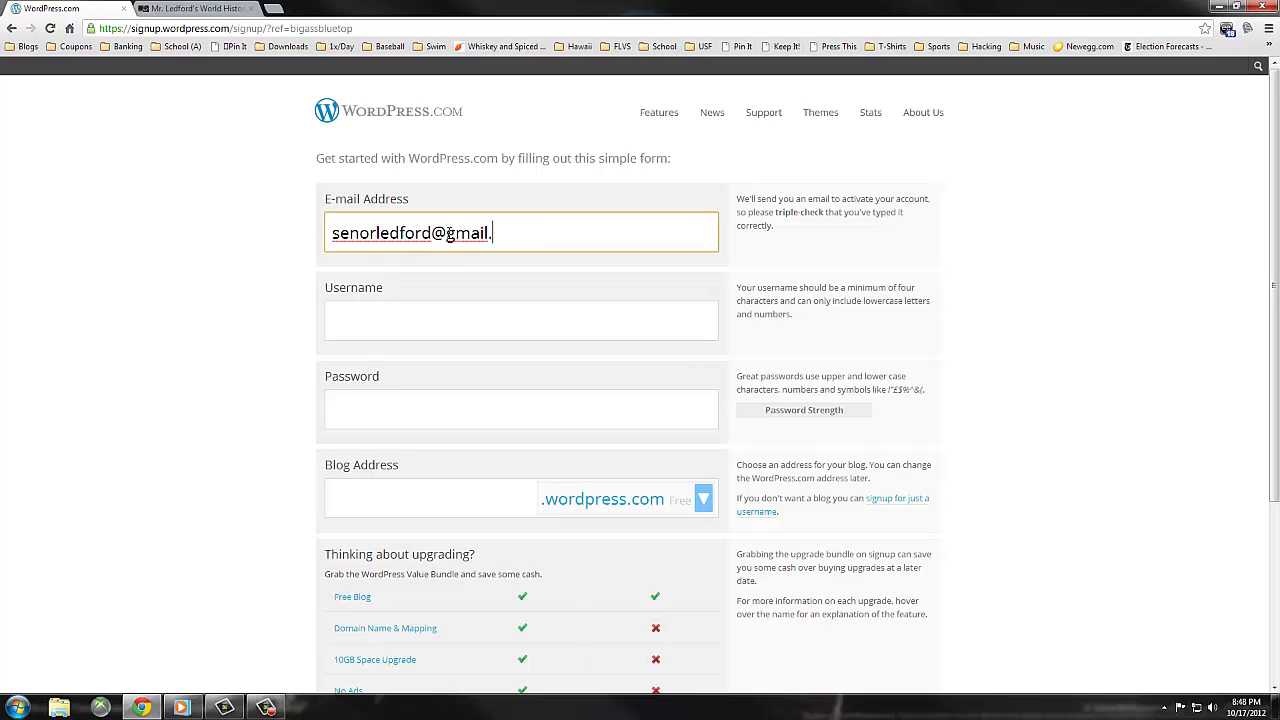
- Enter the e-mail address, a username, a strong password and a free blog address in the signup form
{"action": "key", "text": "Tab"}
{"action": "type", "text": "senorledford"}
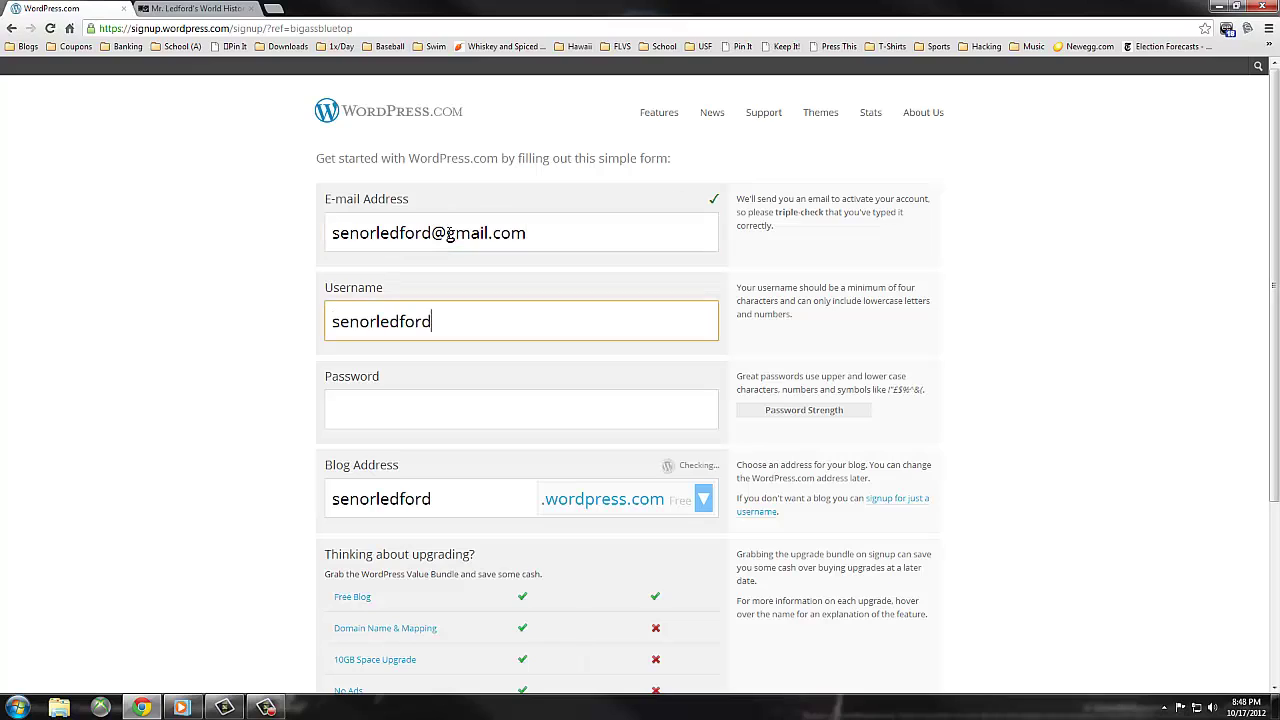
{"action": "type", "text": "Seno"}
{"action": "key", "text": "BackSpace"}
{"action": "key", "text": "BackSpace"}
{"action": "key", "text": "BackSpace"}
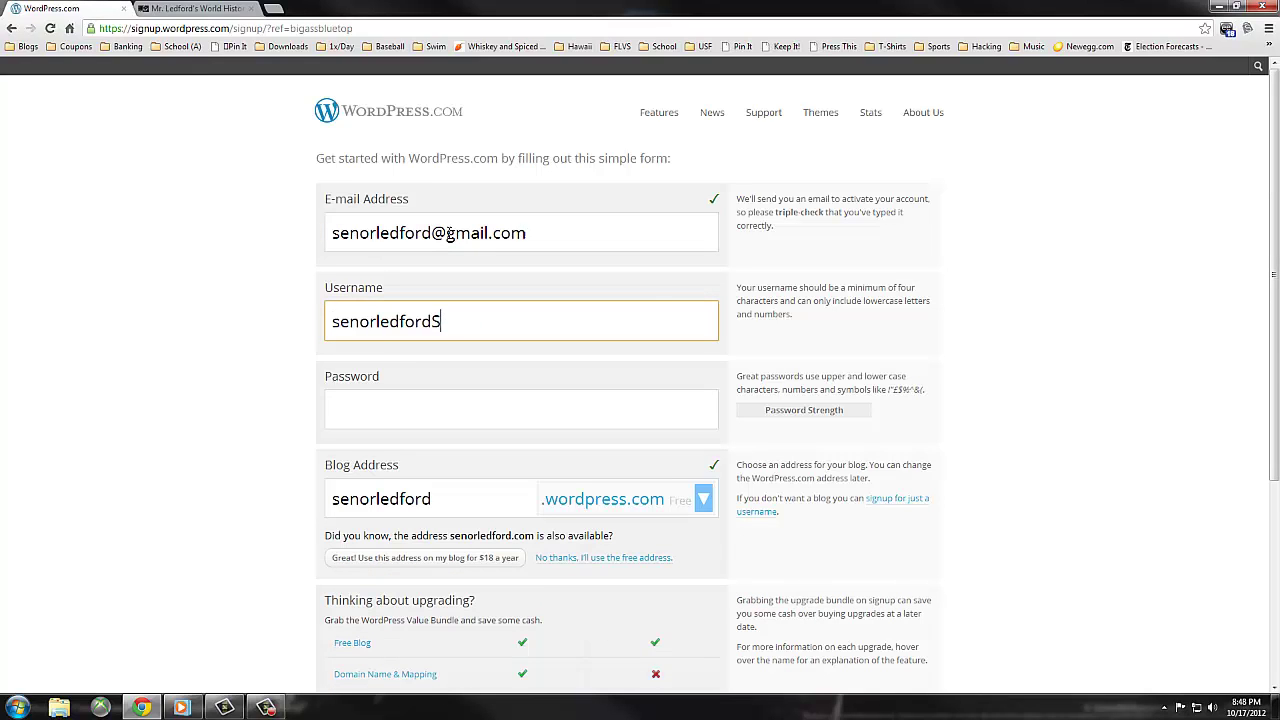
{"action": "key", "text": "BackSpace"}
{"action": "key", "text": "Tab"}
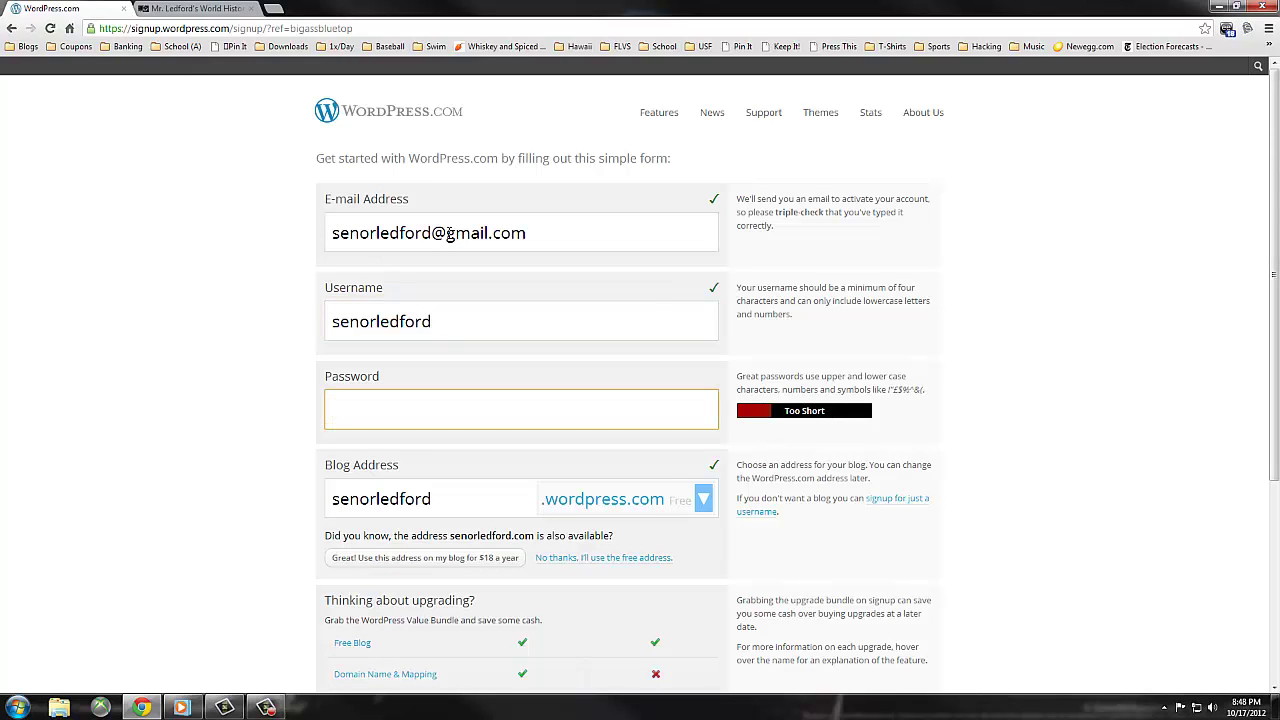
{"action": "type", "text": "••••••••••"}
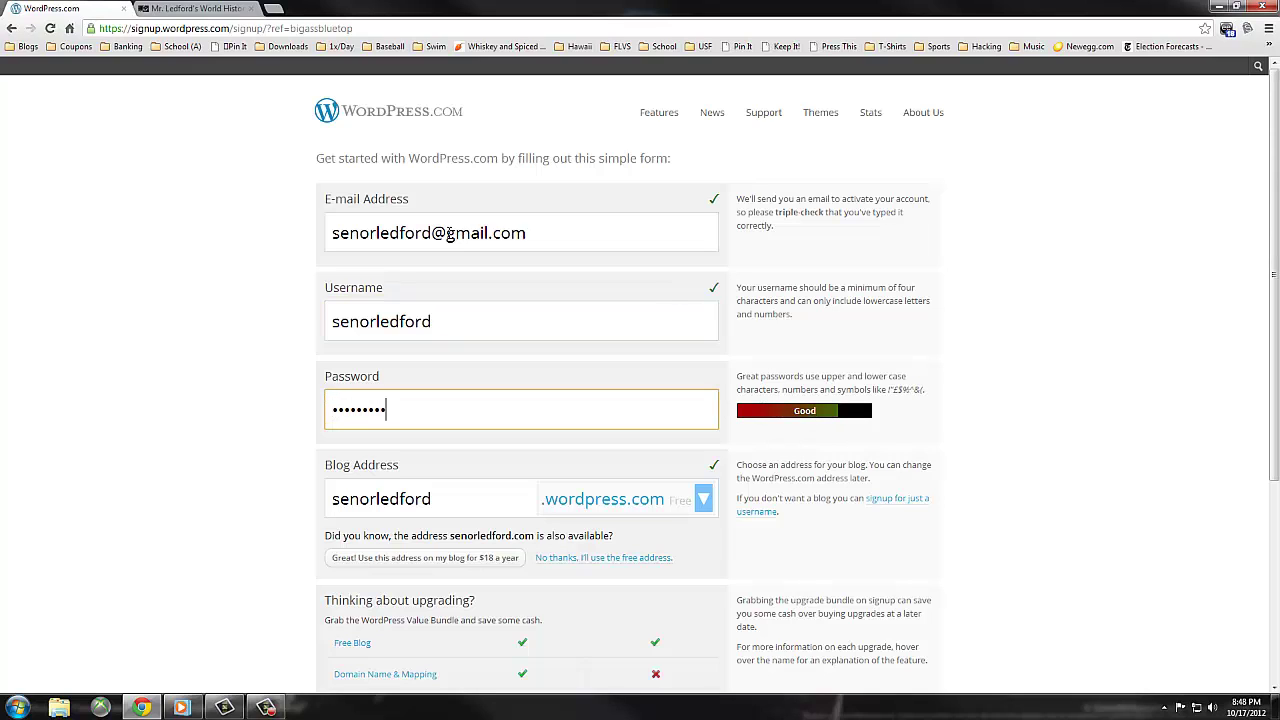
{"action": "key", "text": "Tab"}
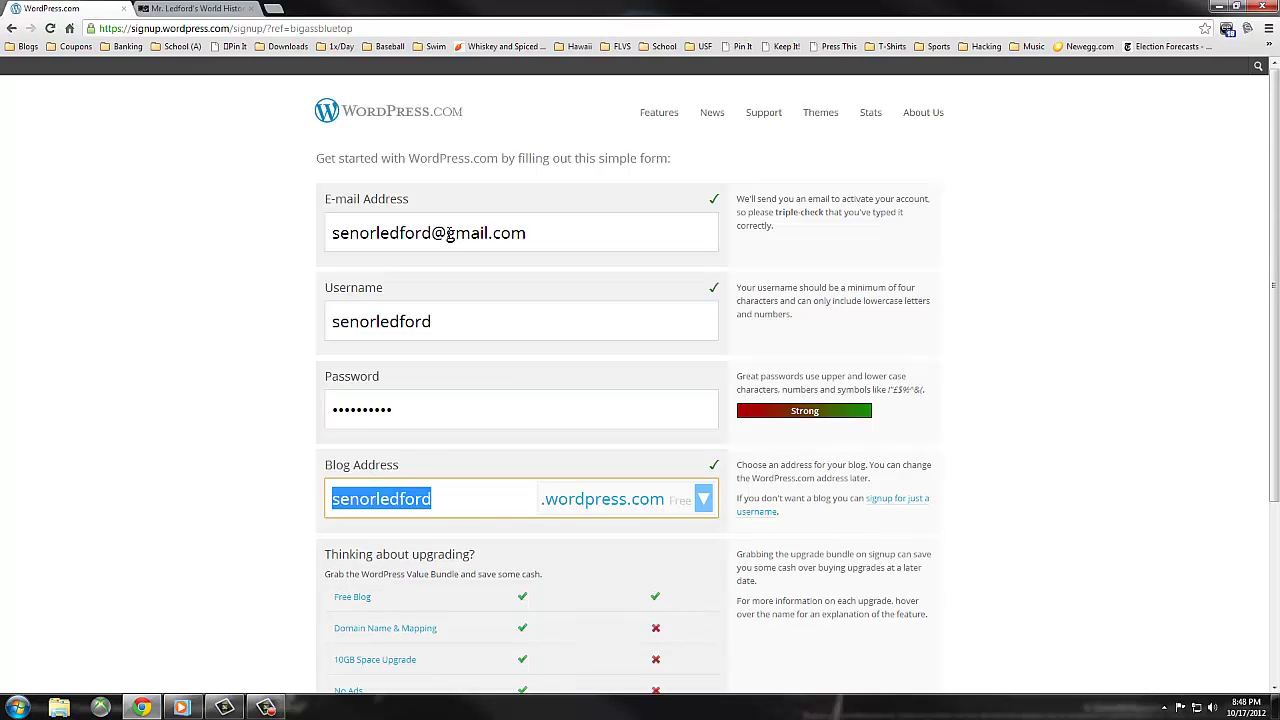
{"action": "left_click", "coordinate": [1246, 234]}
{"action": "left_click_drag", "start_coordinate": [1273, 188], "coordinate": [1273, 216]}
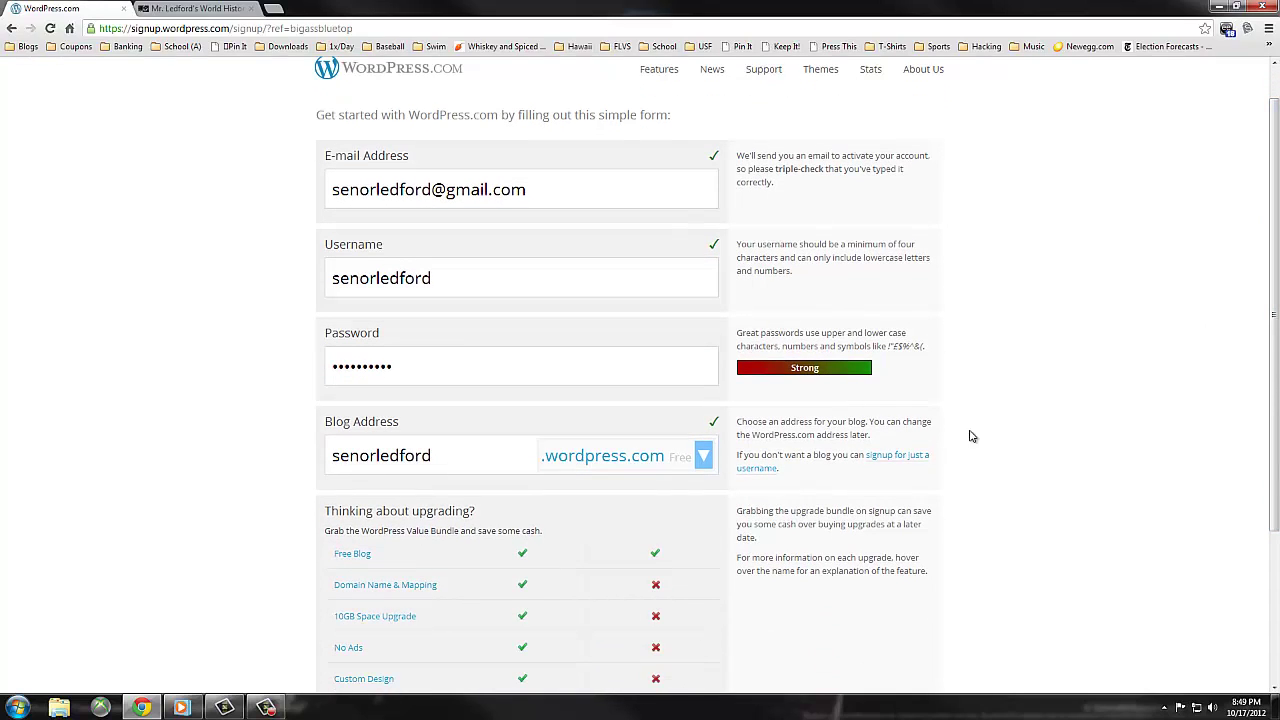
- Keep the free .wordpress.com domain ending rather than a paid one and submit Create Blog
{"action": "left_click", "coordinate": [677, 452]}
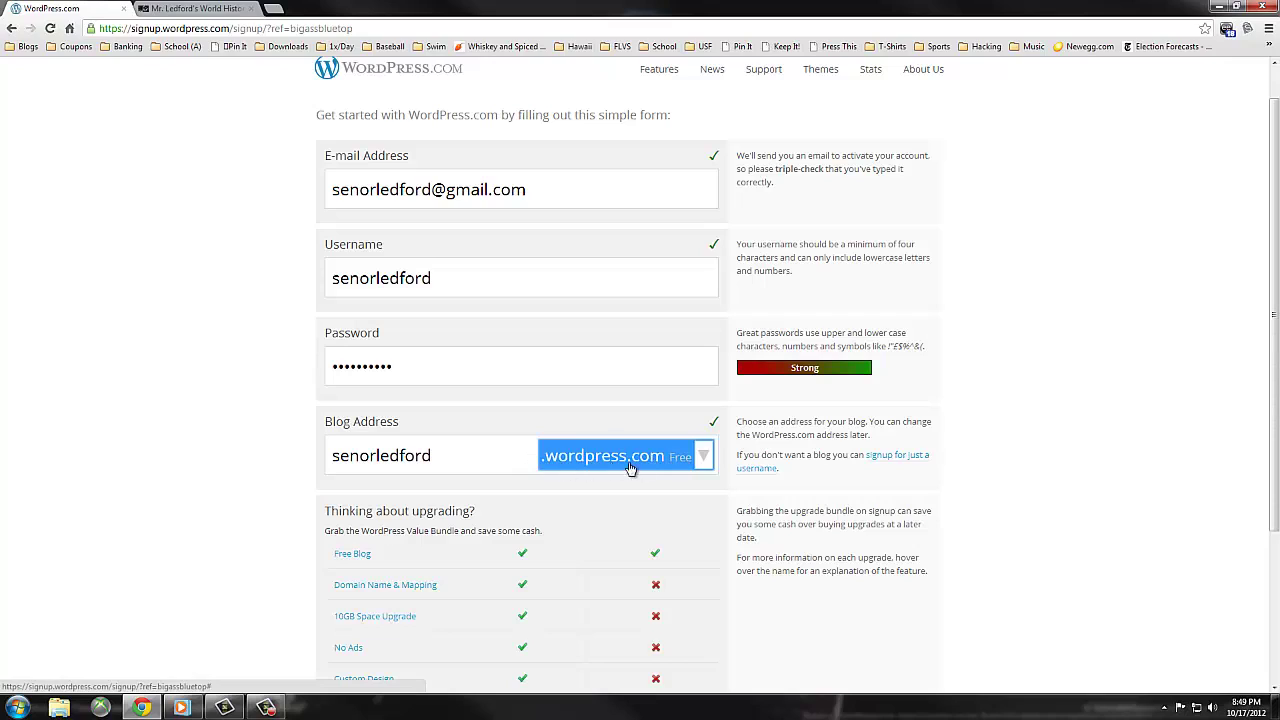
{"action": "left_click", "coordinate": [704, 458]}
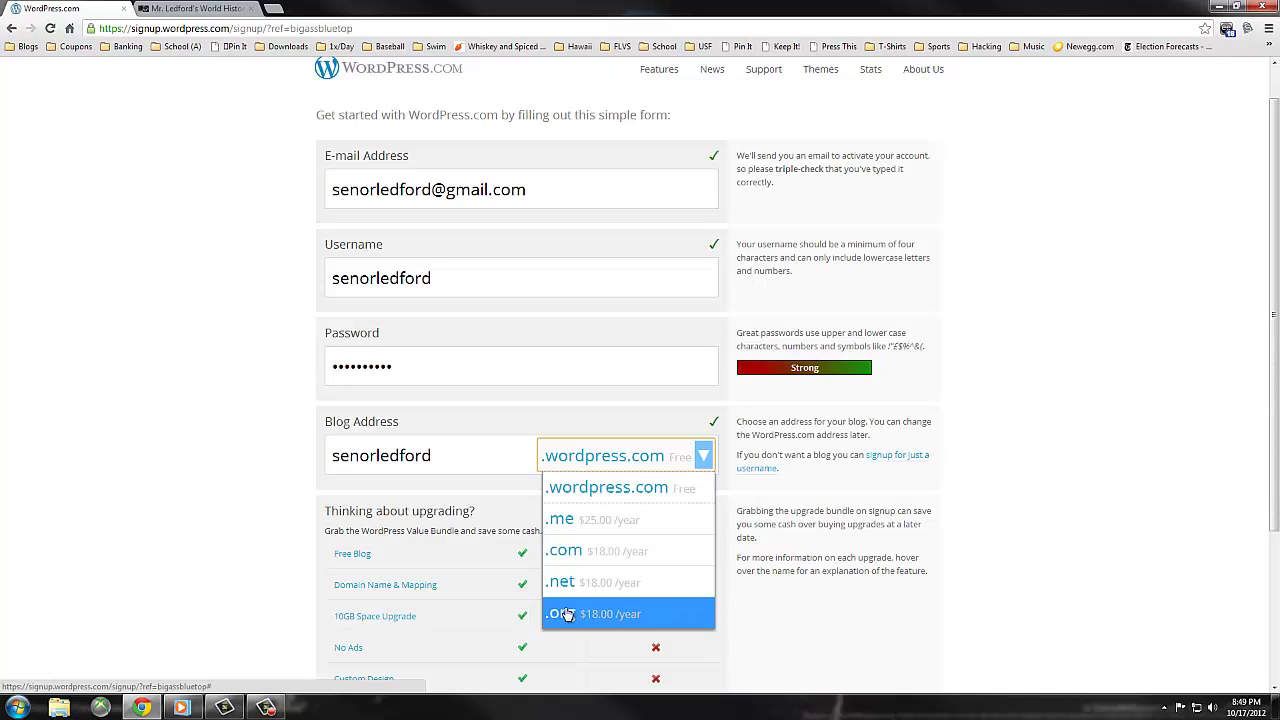
{"action": "left_click", "coordinate": [600, 490]}
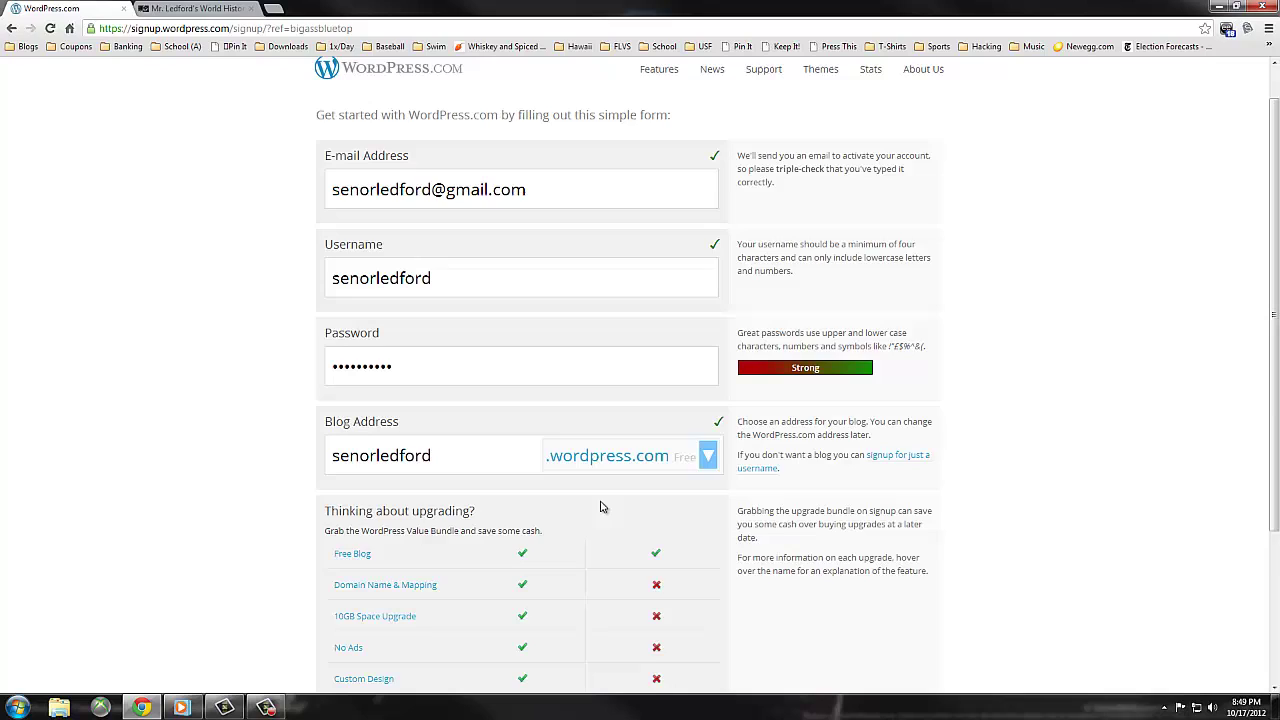
{"action": "scroll", "coordinate": [600, 507], "scroll_direction": "down", "scroll_amount": 2}
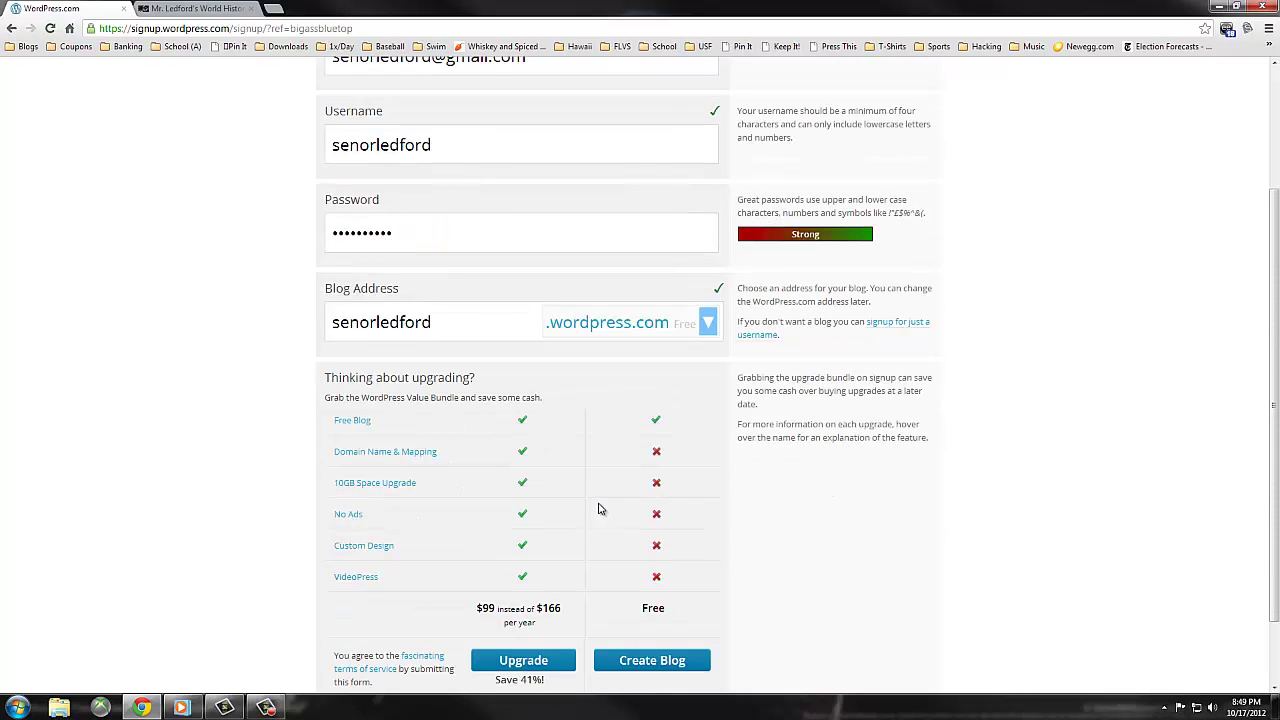
{"action": "left_click", "coordinate": [707, 322]}
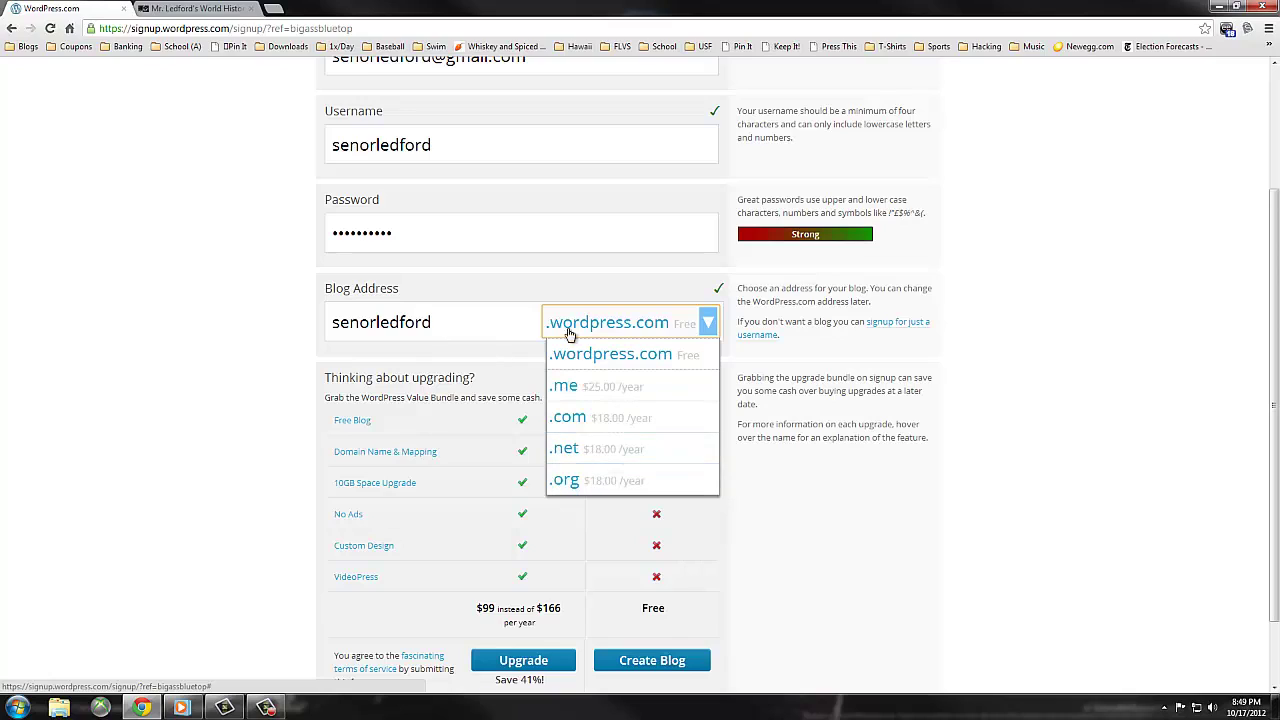
{"action": "left_click", "coordinate": [243, 436]}
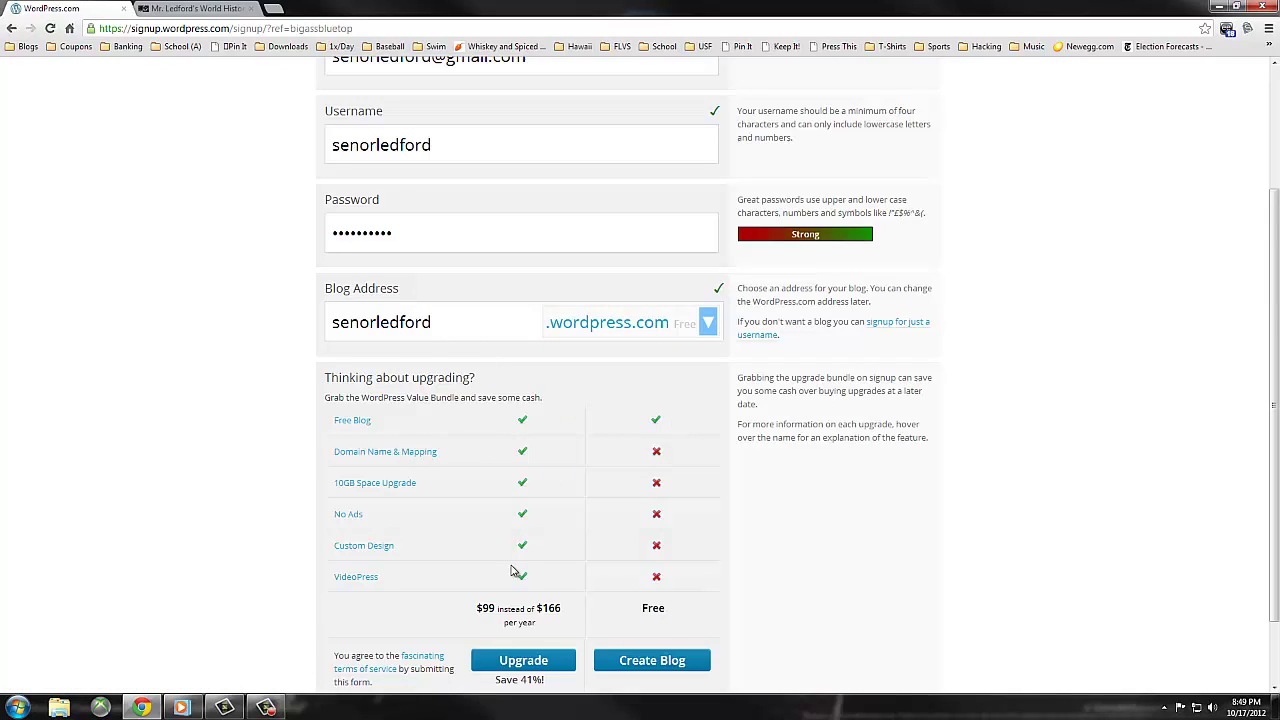
{"action": "scroll", "coordinate": [514, 548], "scroll_direction": "down", "scroll_amount": 2}
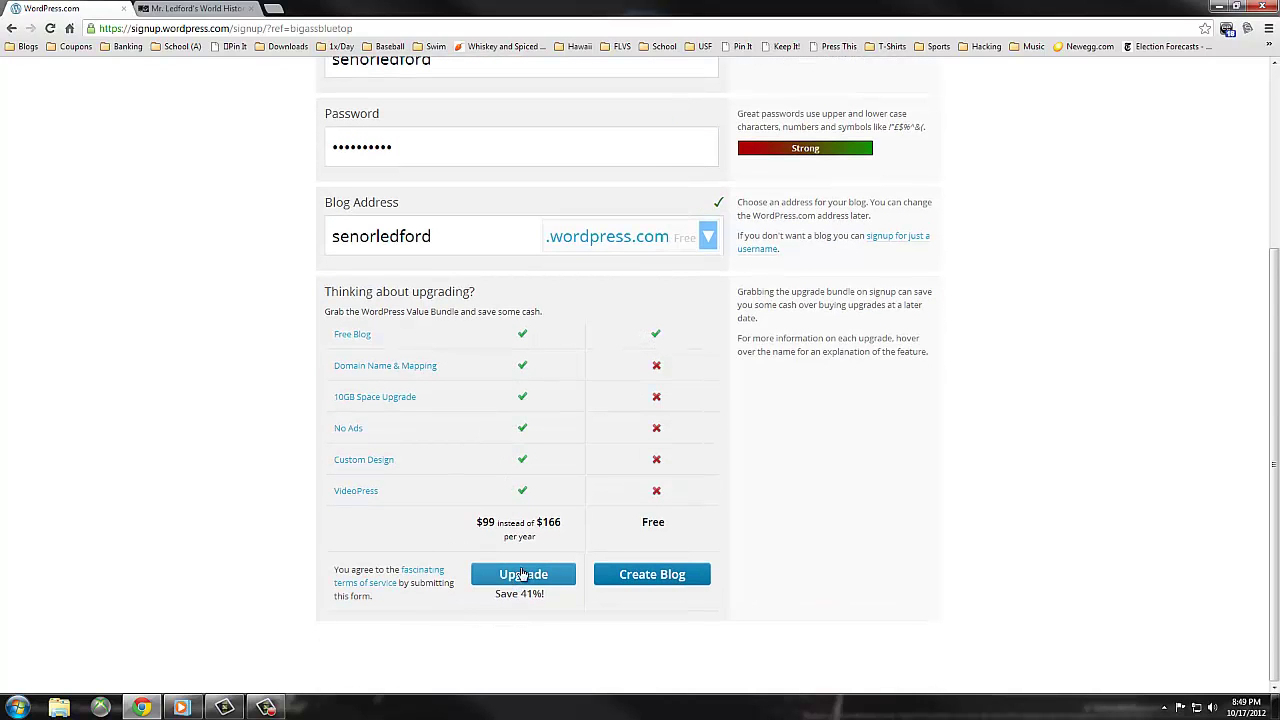
{"action": "left_click", "coordinate": [652, 575]}
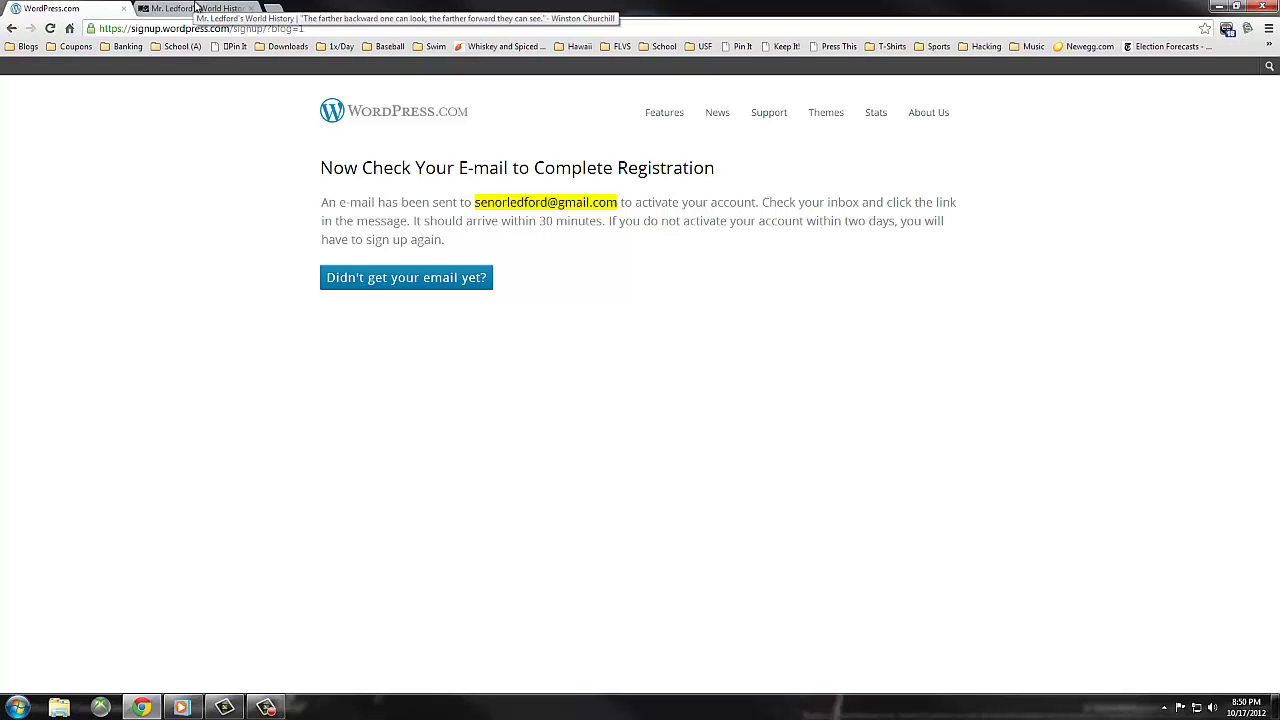
- Back on the class site, scroll through posts like 'Lunch & Movie Opportunity' and the calendar and NPR News widgets
{"action": "left_click", "coordinate": [197, 8]}
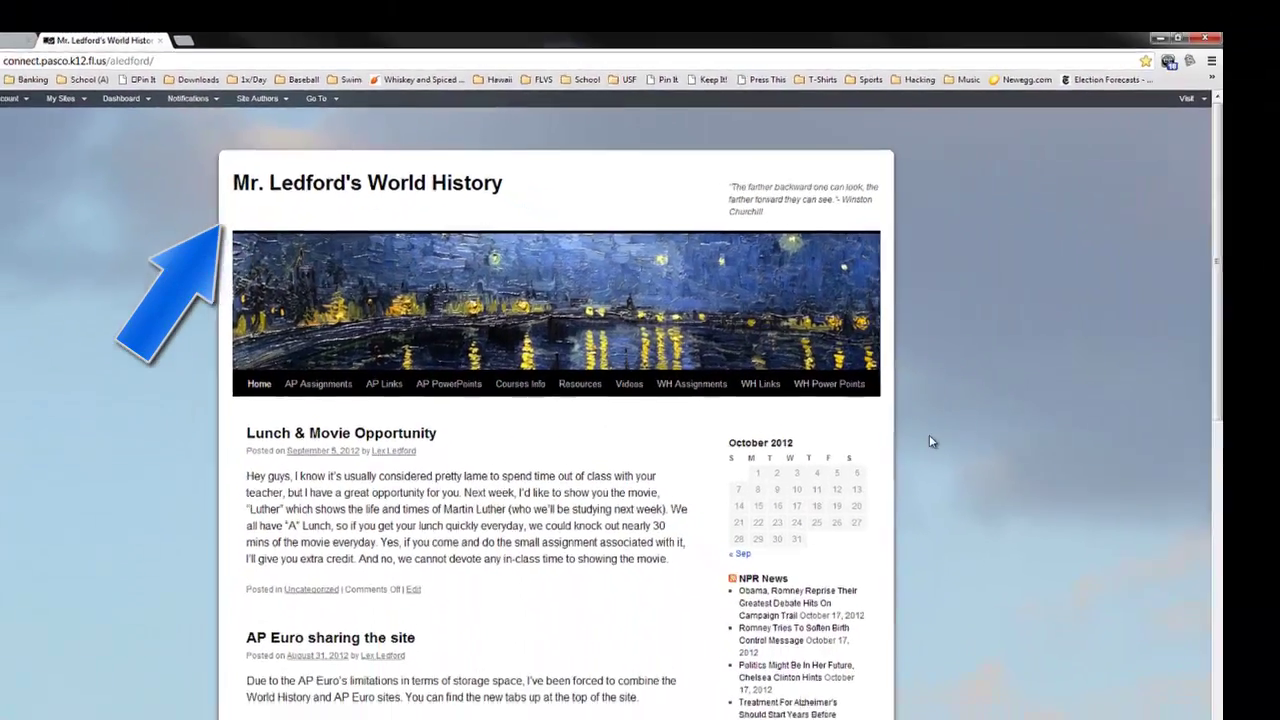
{"action": "scroll", "coordinate": [1042, 518], "scroll_direction": "down", "scroll_amount": 12}
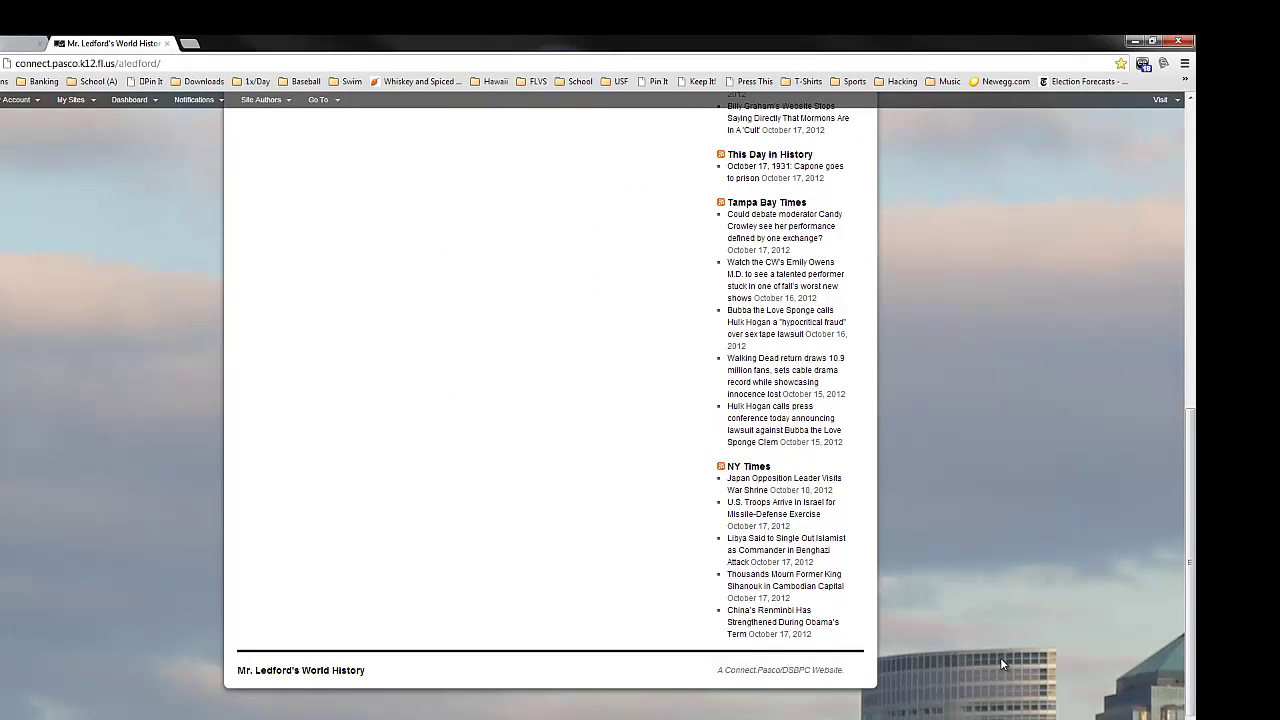
{"action": "scroll", "coordinate": [998, 657], "scroll_direction": "up", "scroll_amount": 12}
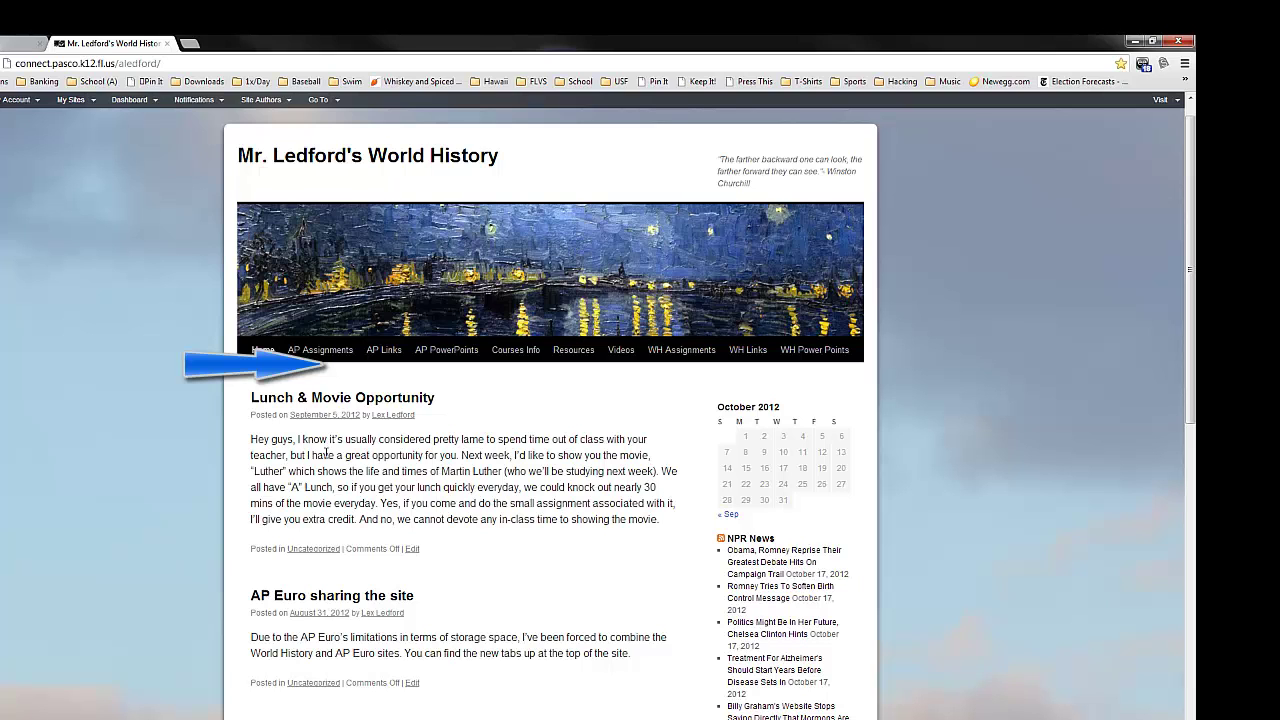
{"action": "scroll", "coordinate": [843, 490], "scroll_direction": "down", "scroll_amount": 1}
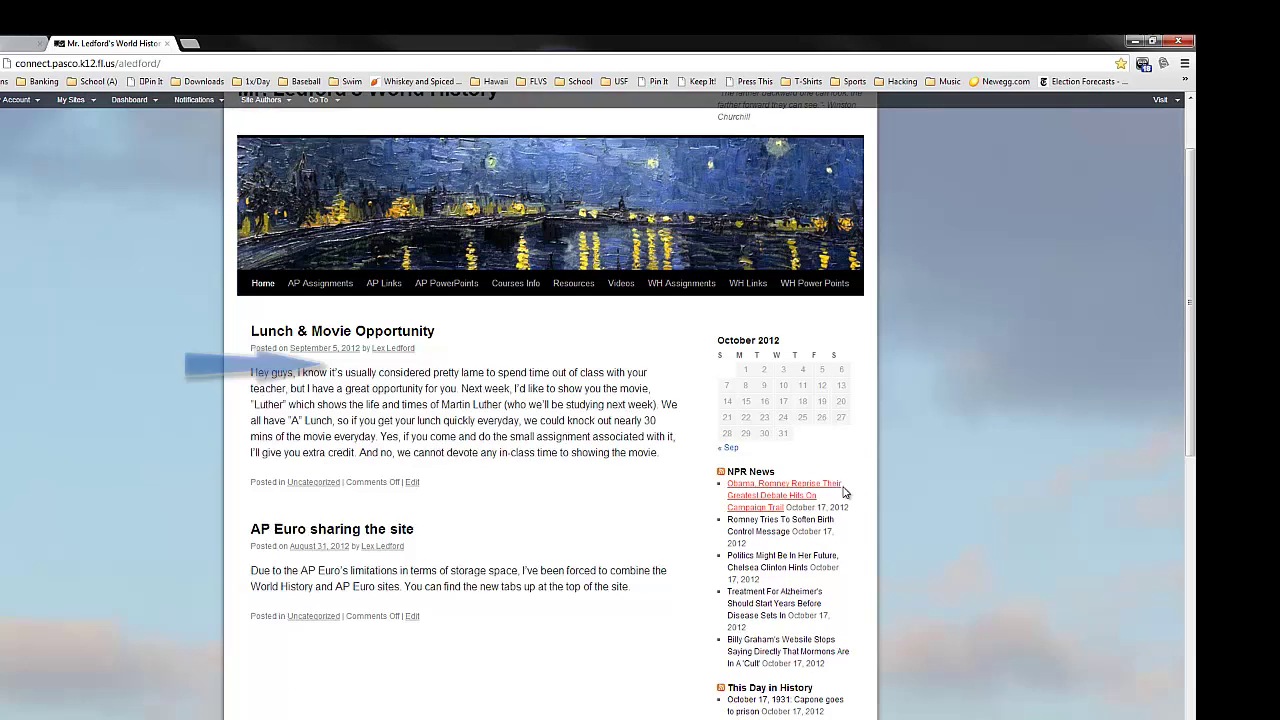
{"action": "scroll", "coordinate": [843, 490], "scroll_direction": "down", "scroll_amount": 1}
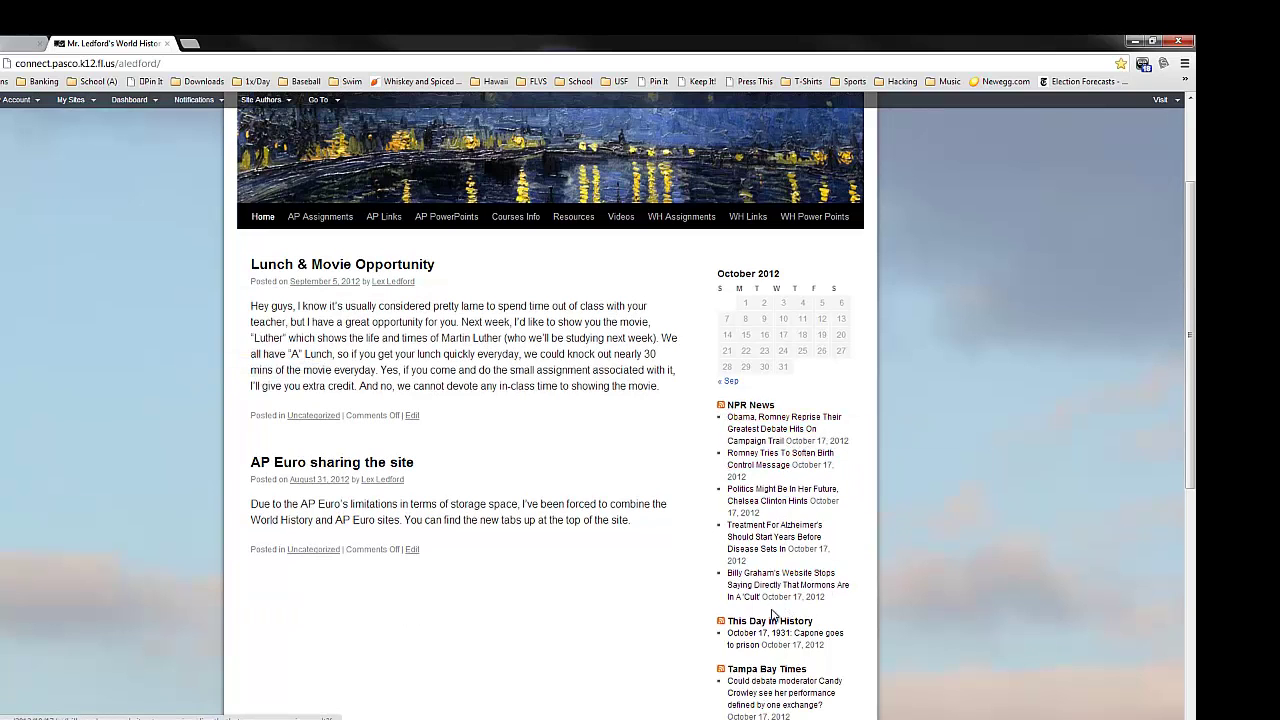
{"action": "scroll", "coordinate": [786, 506], "scroll_direction": "down", "scroll_amount": 2}
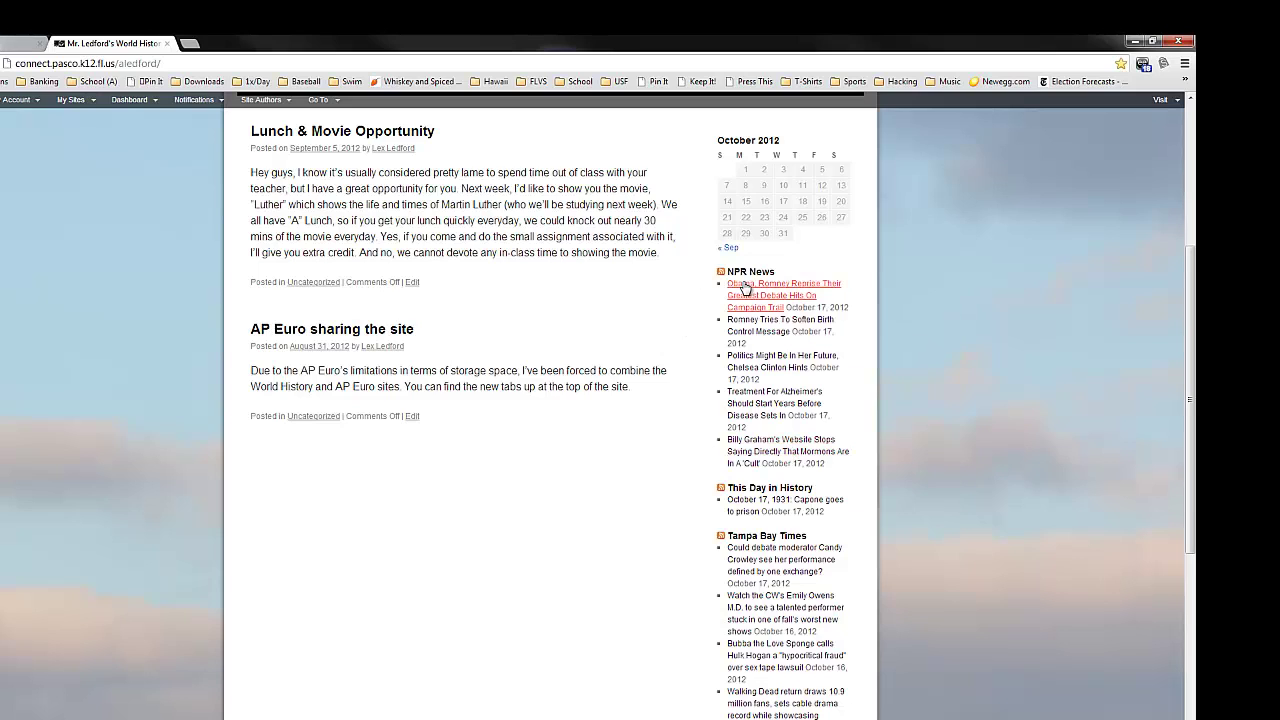
{"action": "mouse_move", "coordinate": [779, 300]}
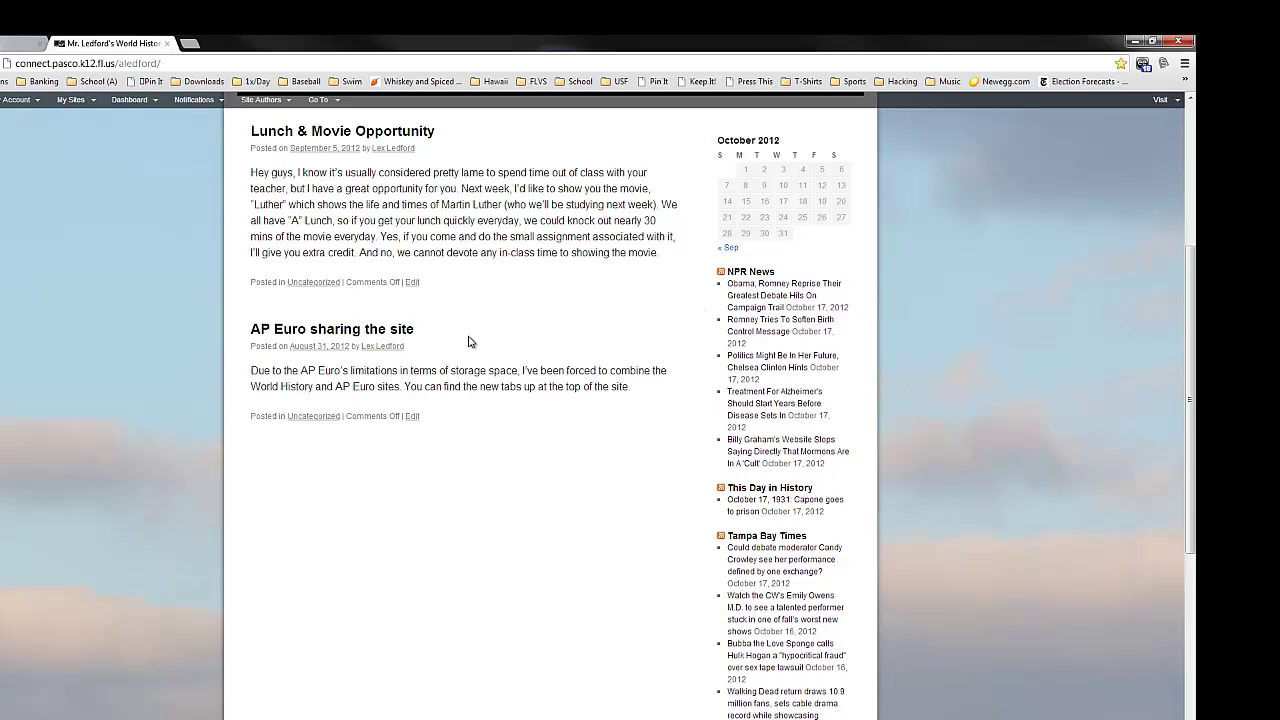
{"action": "scroll", "coordinate": [468, 342], "scroll_direction": "up", "scroll_amount": 2}
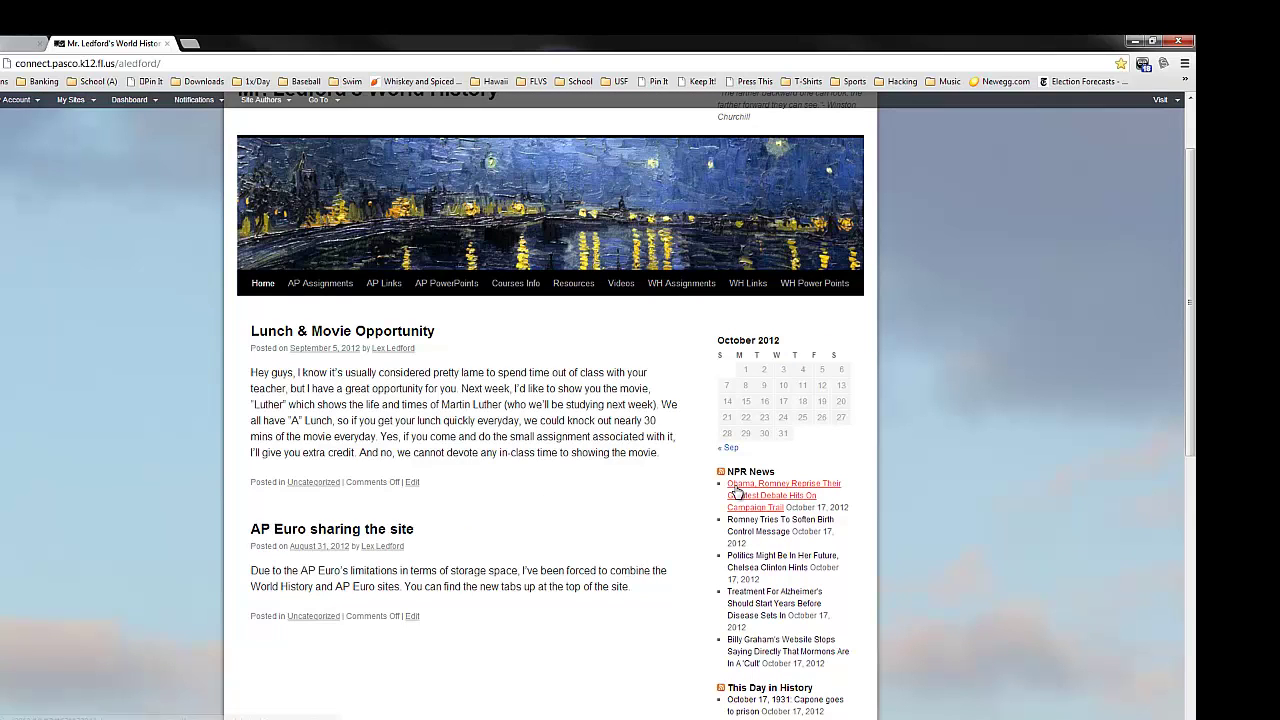
{"action": "middle_click", "coordinate": [782, 490]}
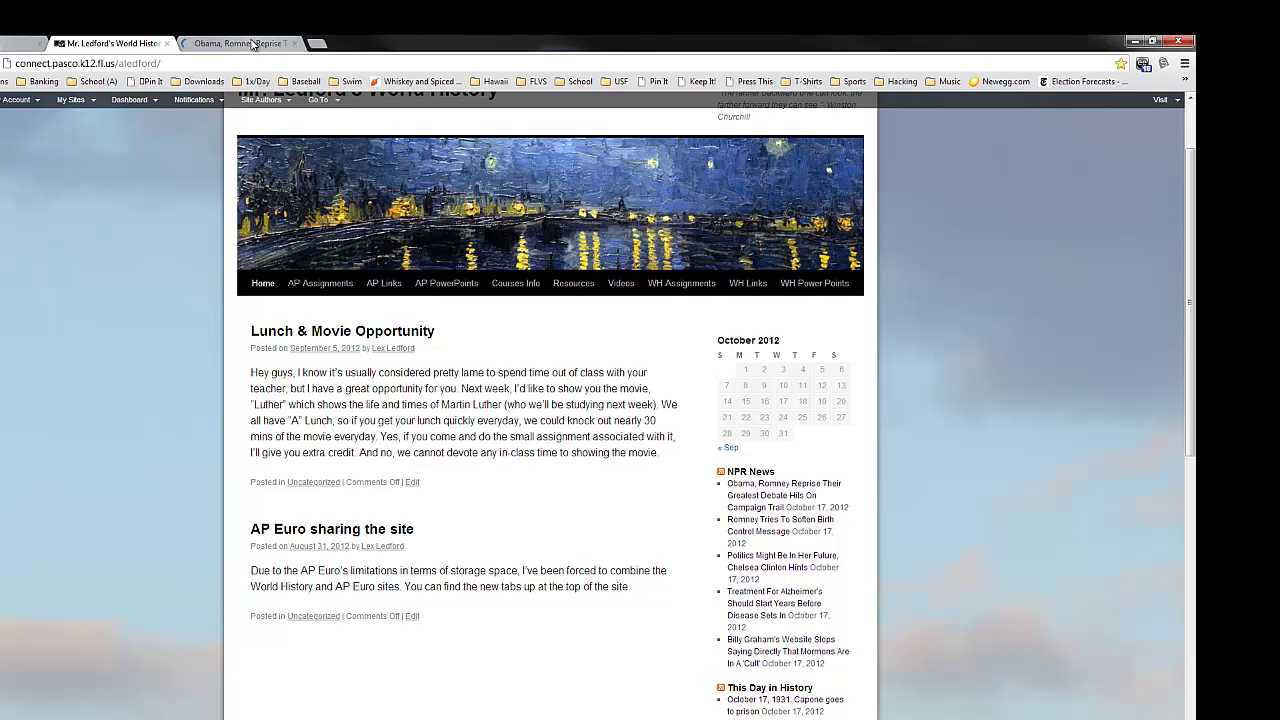
{"action": "left_click", "coordinate": [254, 46]}
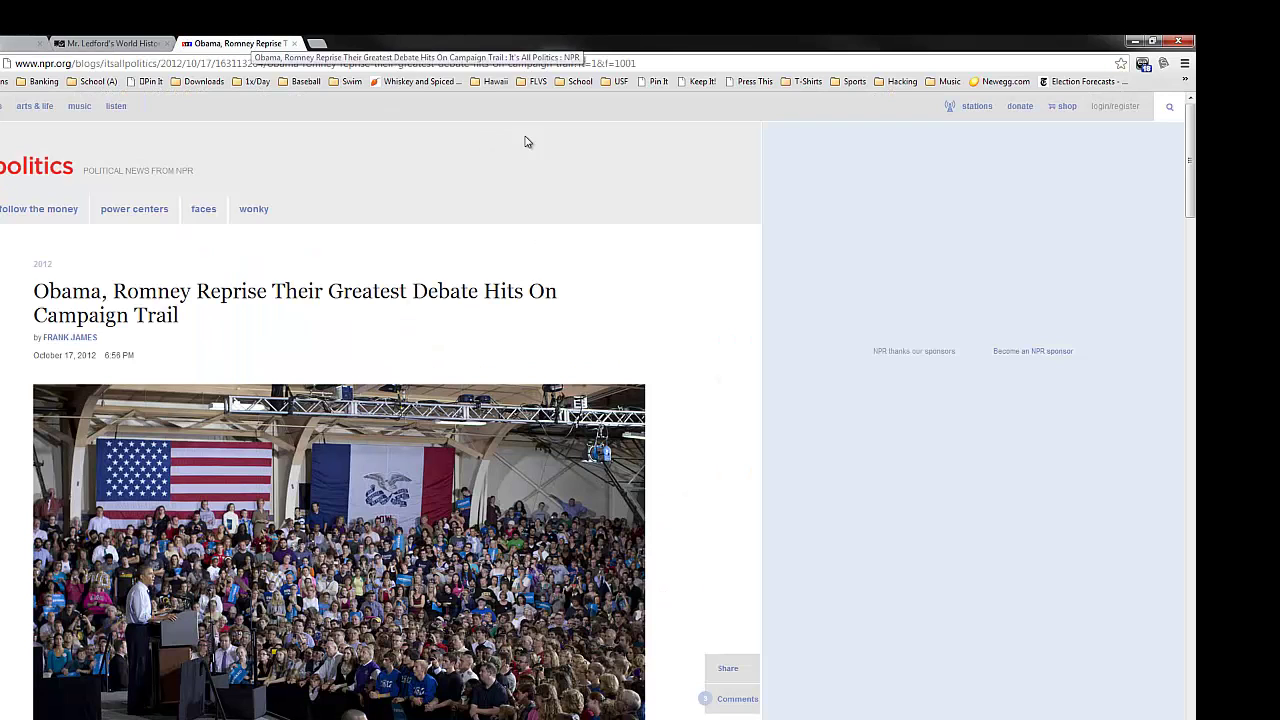
{"action": "scroll", "coordinate": [682, 324], "scroll_direction": "down", "scroll_amount": 1}
{"action": "scroll", "coordinate": [680, 324], "scroll_direction": "down", "scroll_amount": 4}
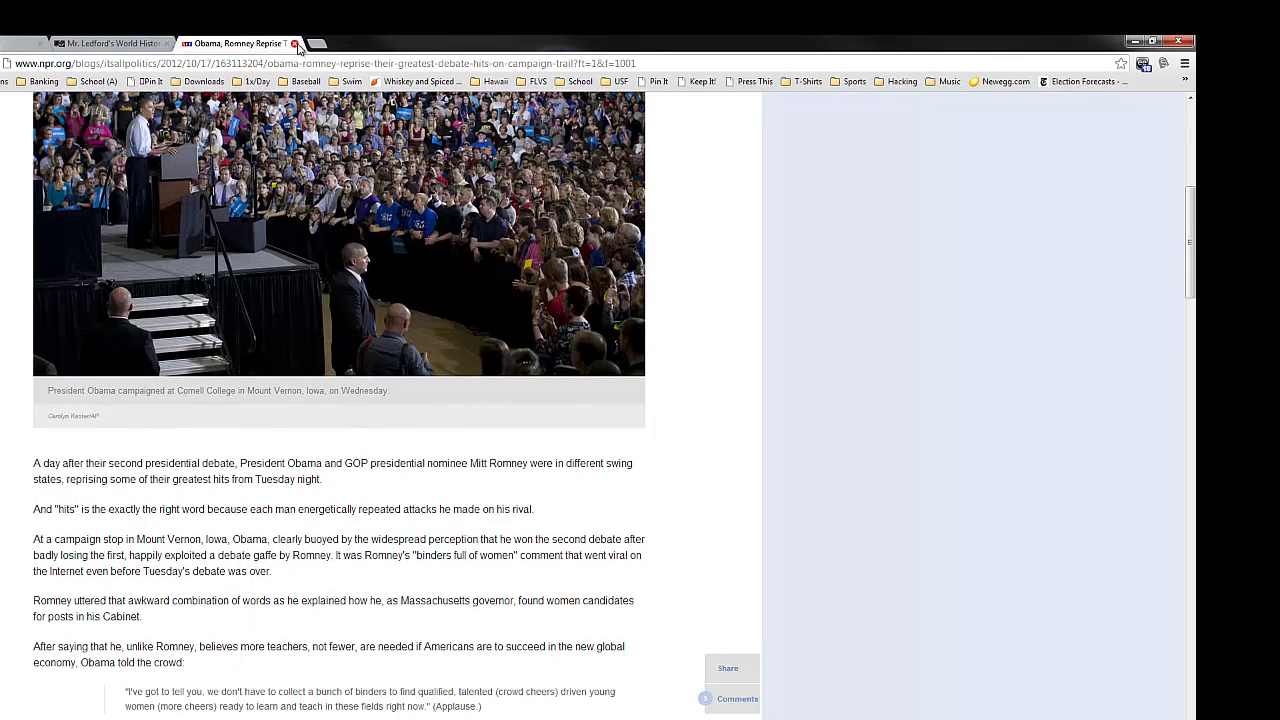
{"action": "left_click", "coordinate": [294, 44]}
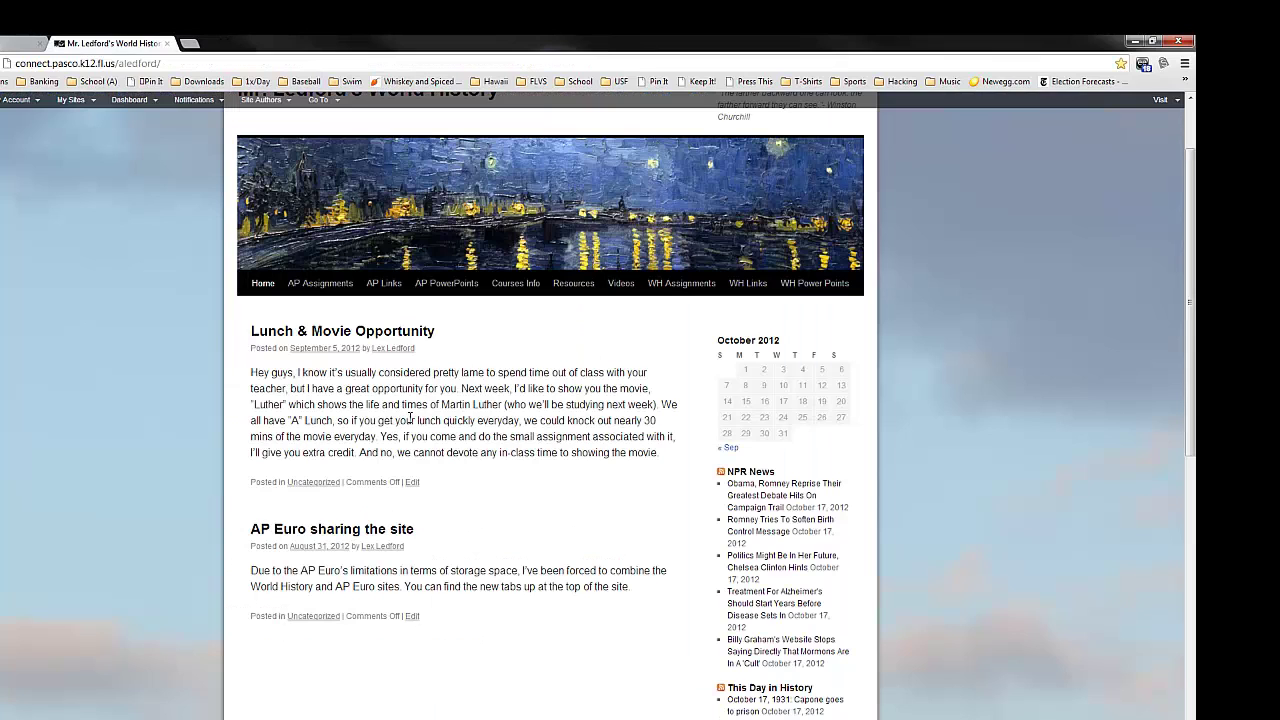
- Scroll back up to the class site's home page top showing its latest posts
{"action": "scroll", "coordinate": [409, 421], "scroll_direction": "up", "scroll_amount": 1}
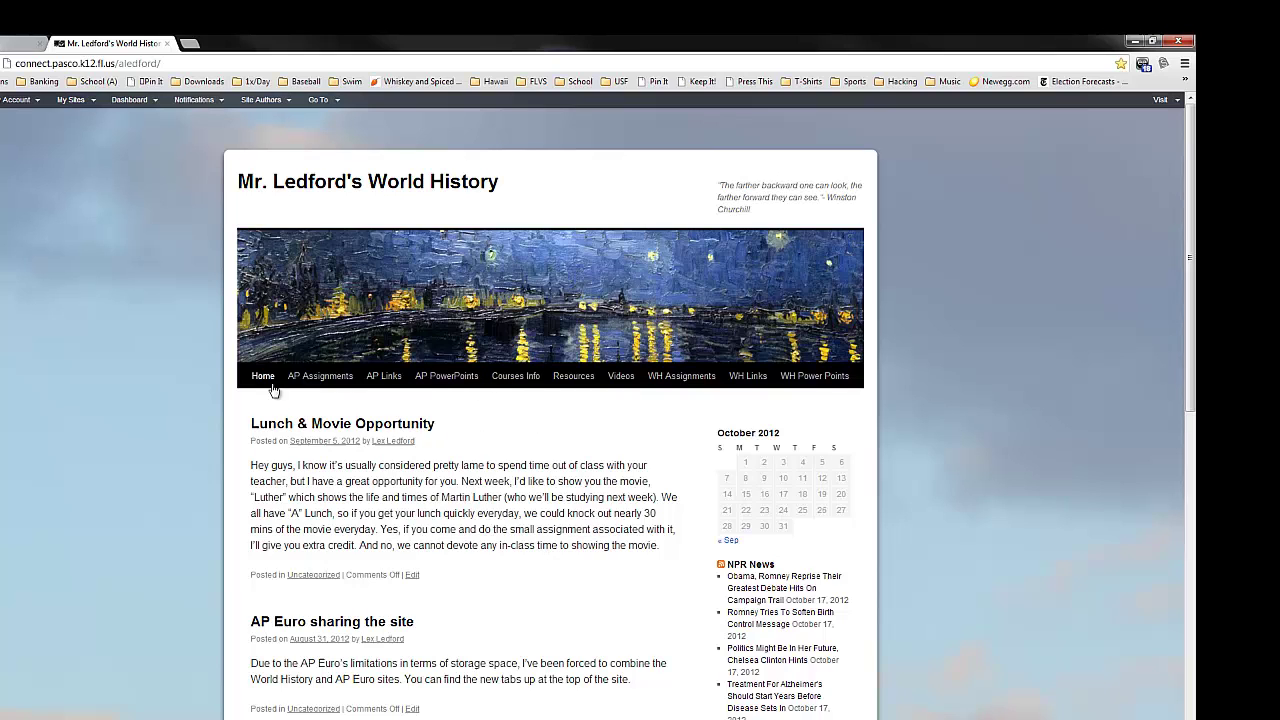
- Open AP Assignments and briefly play, then pause, the embedded Renaissance Crash Course video
{"action": "left_click", "coordinate": [322, 377]}
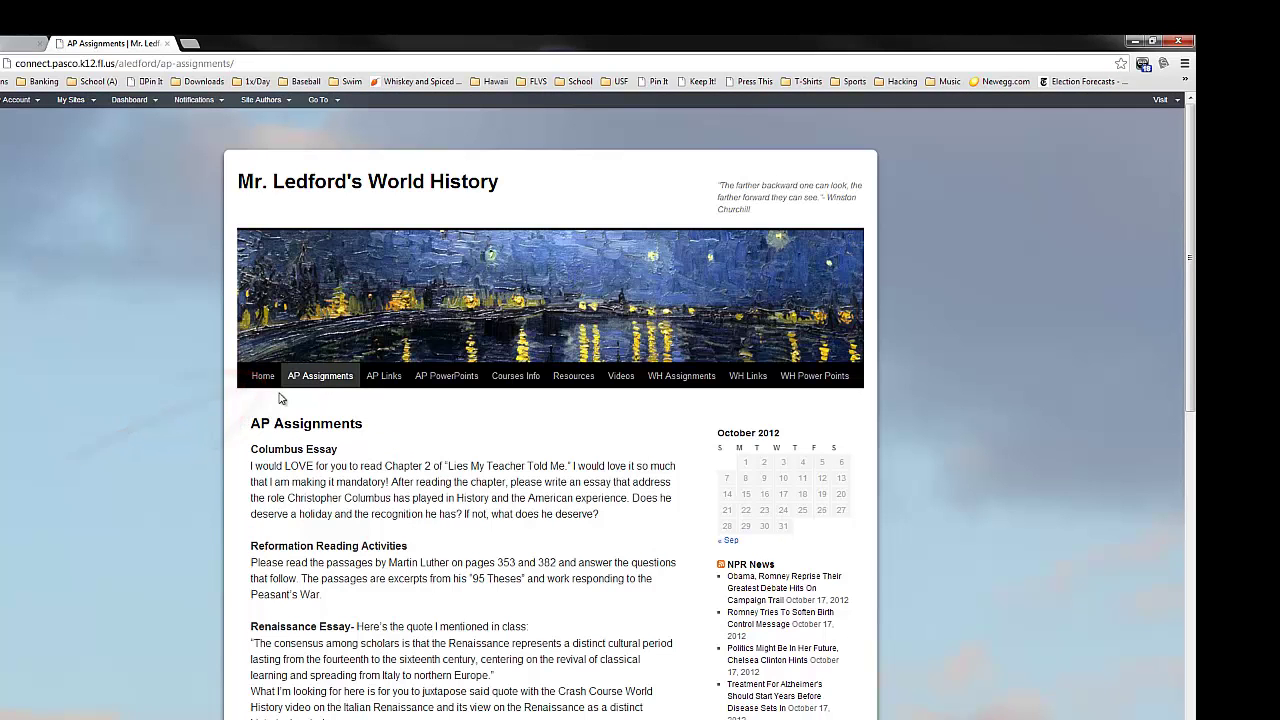
{"action": "scroll", "coordinate": [537, 485], "scroll_direction": "down", "scroll_amount": 2}
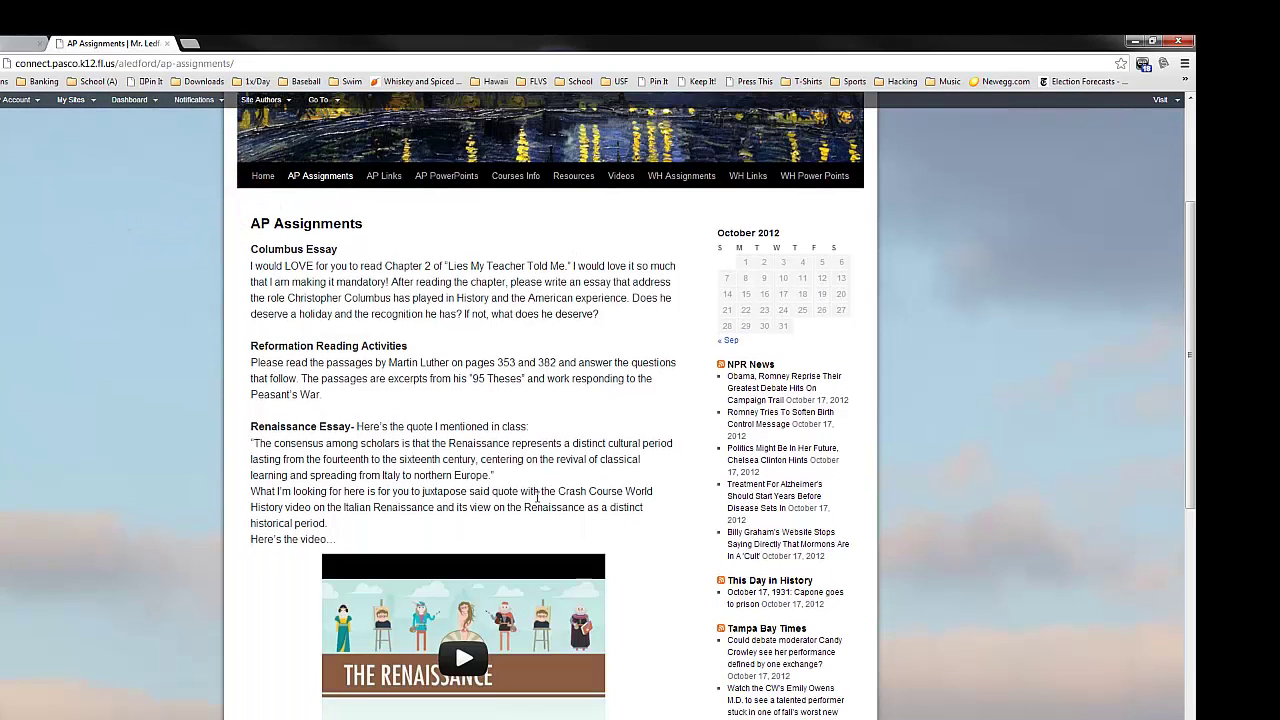
{"action": "scroll", "coordinate": [535, 496], "scroll_direction": "down", "scroll_amount": 2}
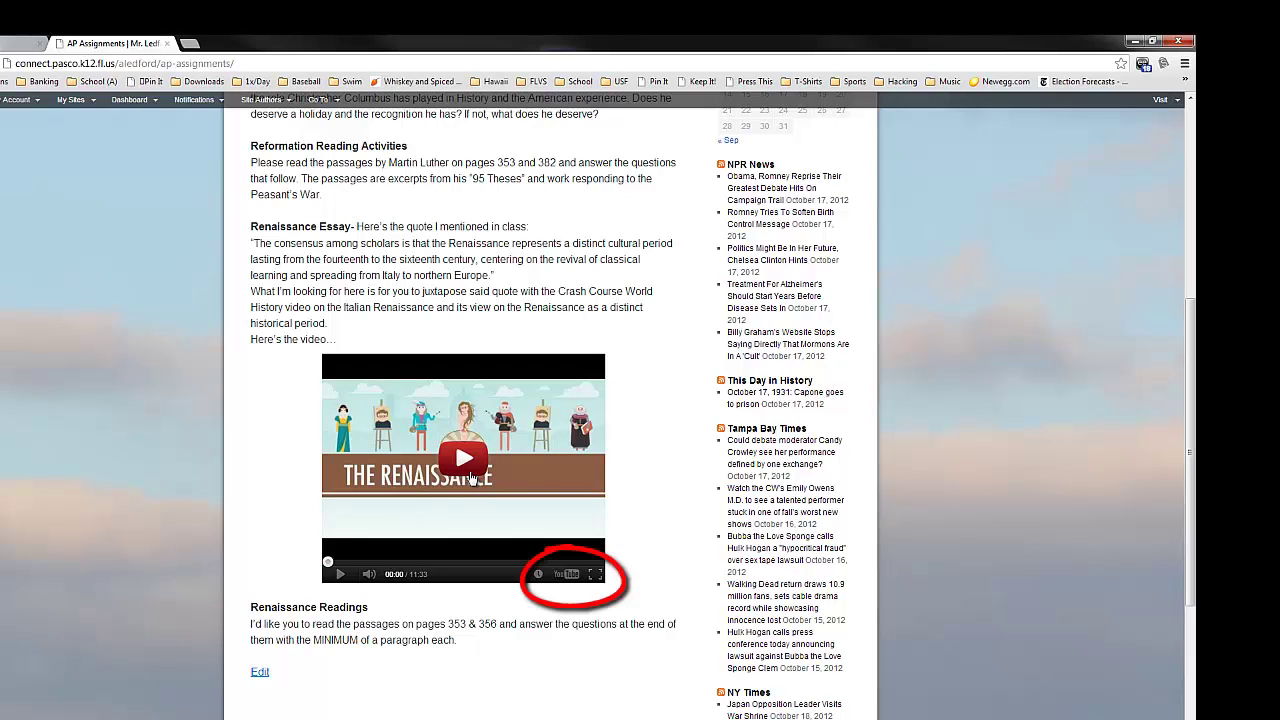
{"action": "left_click", "coordinate": [464, 460]}
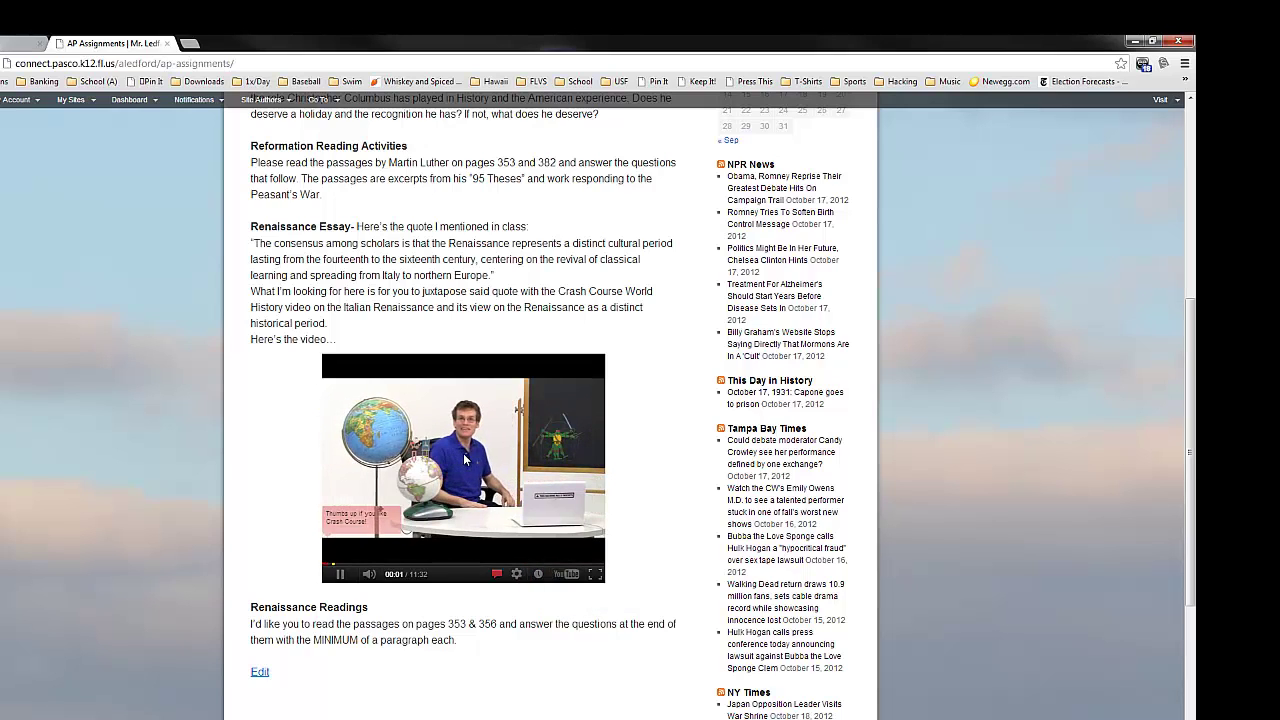
{"action": "left_click", "coordinate": [341, 576]}
{"action": "scroll", "coordinate": [620, 570], "scroll_direction": "up", "scroll_amount": 4}
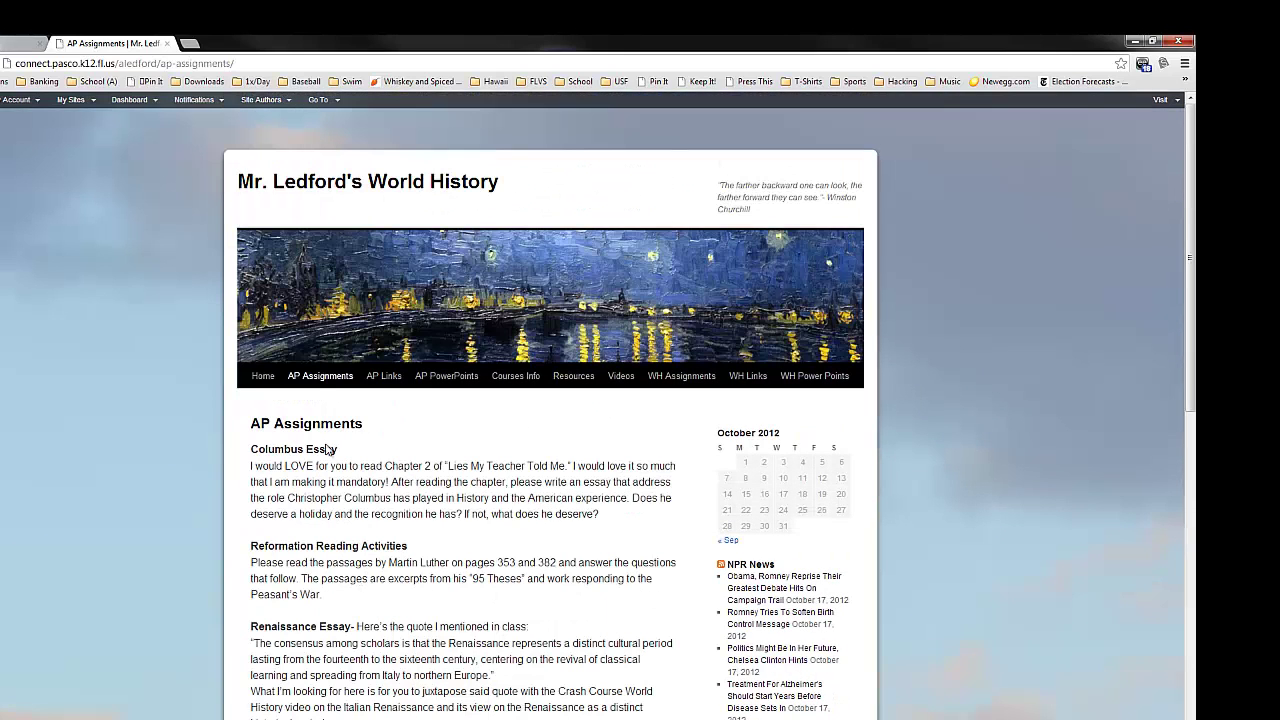
- Go from AP Links to the Resources page and scroll through its history source links
{"action": "left_click", "coordinate": [388, 378]}
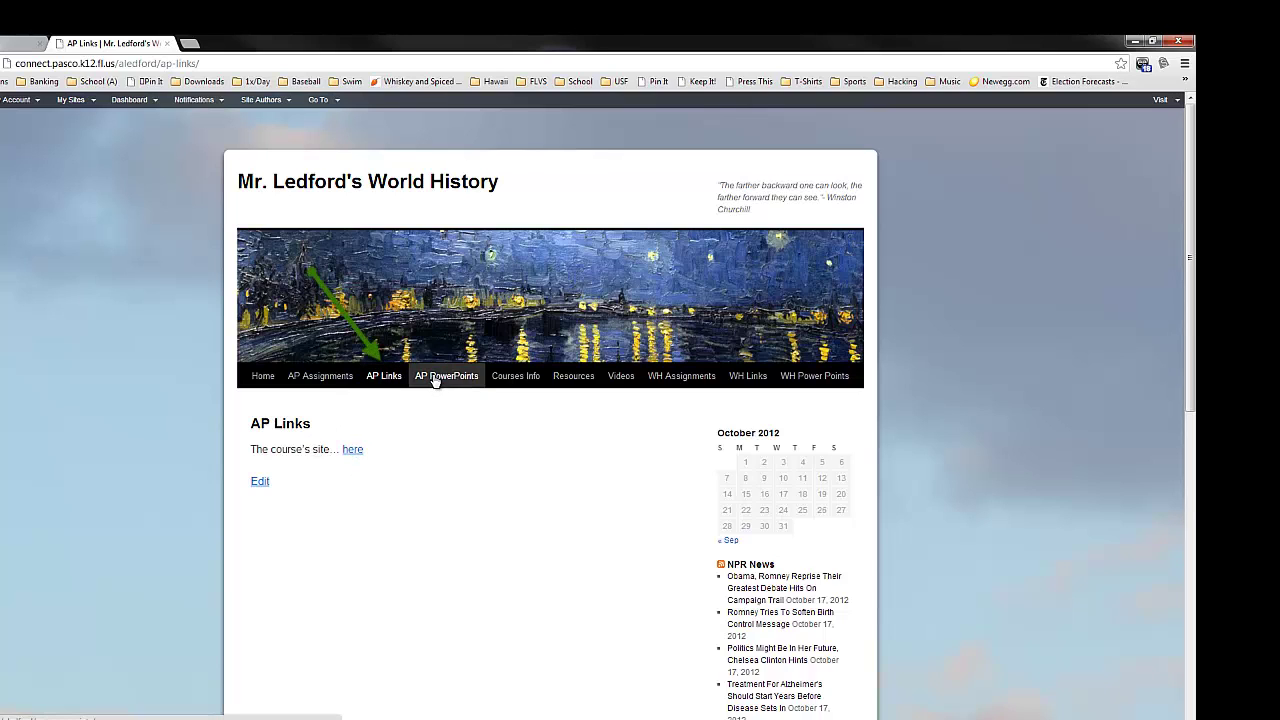
{"action": "left_click", "coordinate": [579, 376]}
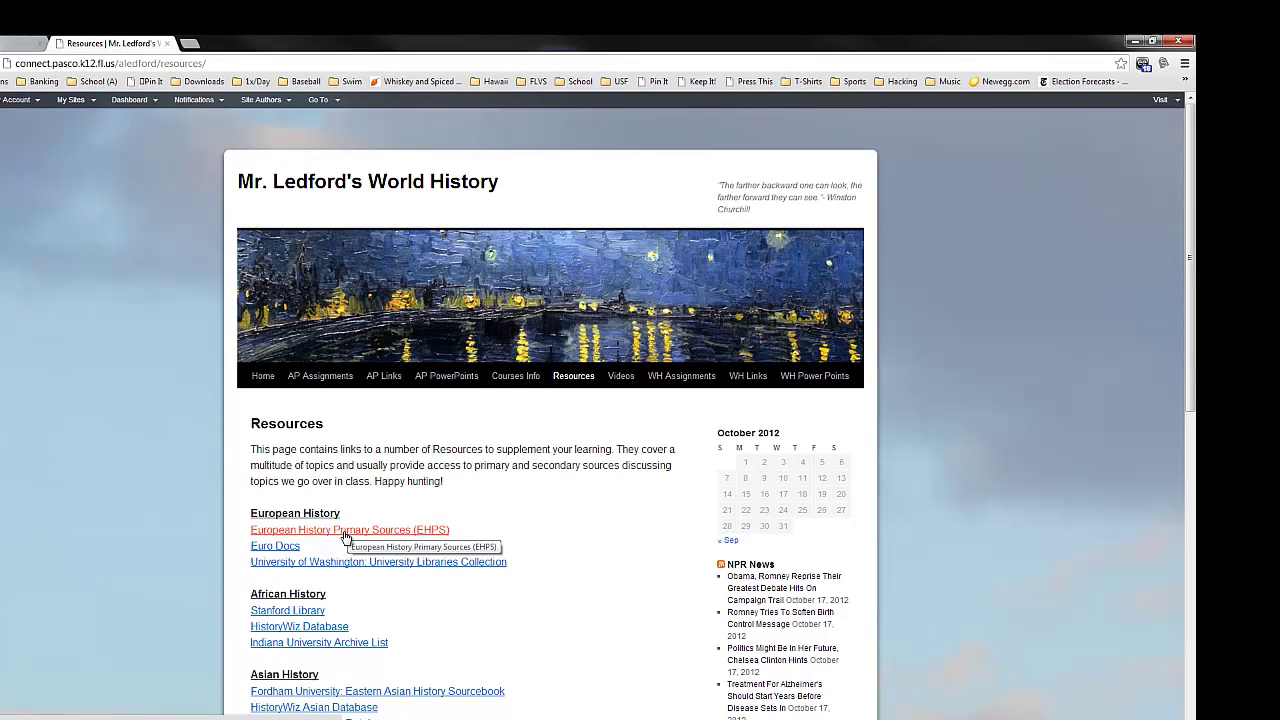
{"action": "scroll", "coordinate": [345, 537], "scroll_direction": "down", "scroll_amount": 1}
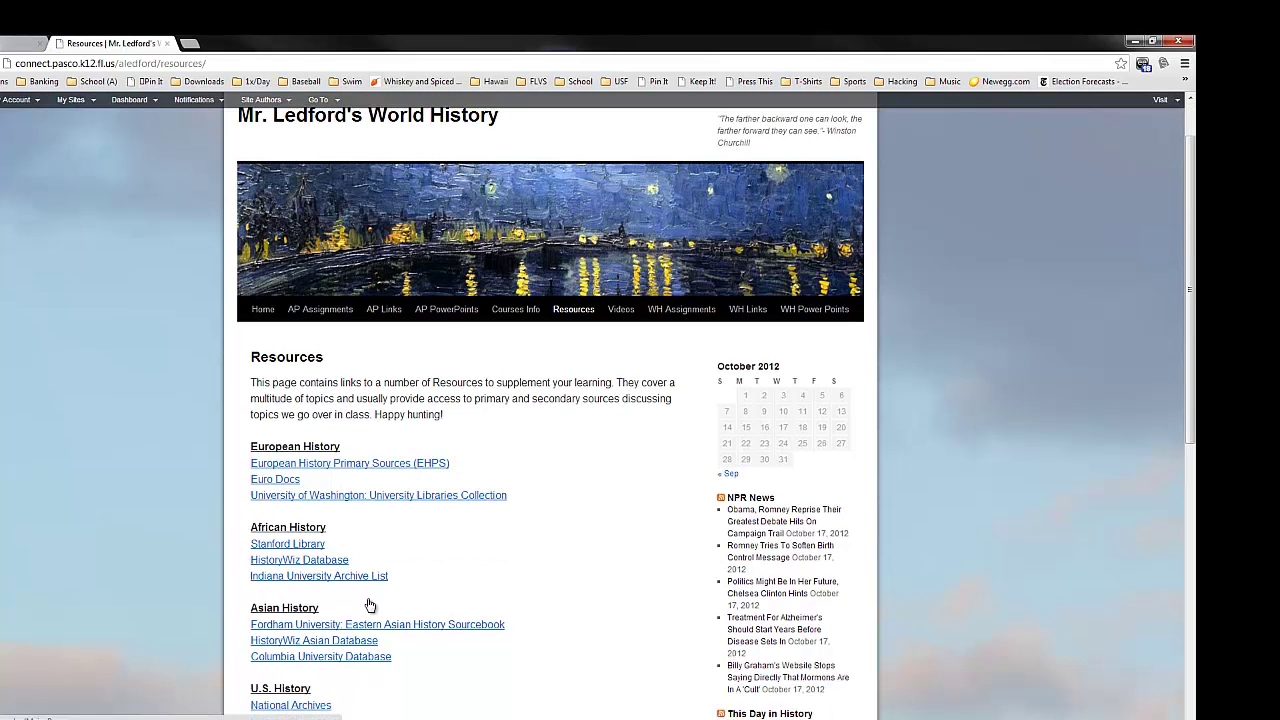
{"action": "scroll", "coordinate": [420, 614], "scroll_direction": "down", "scroll_amount": 2}
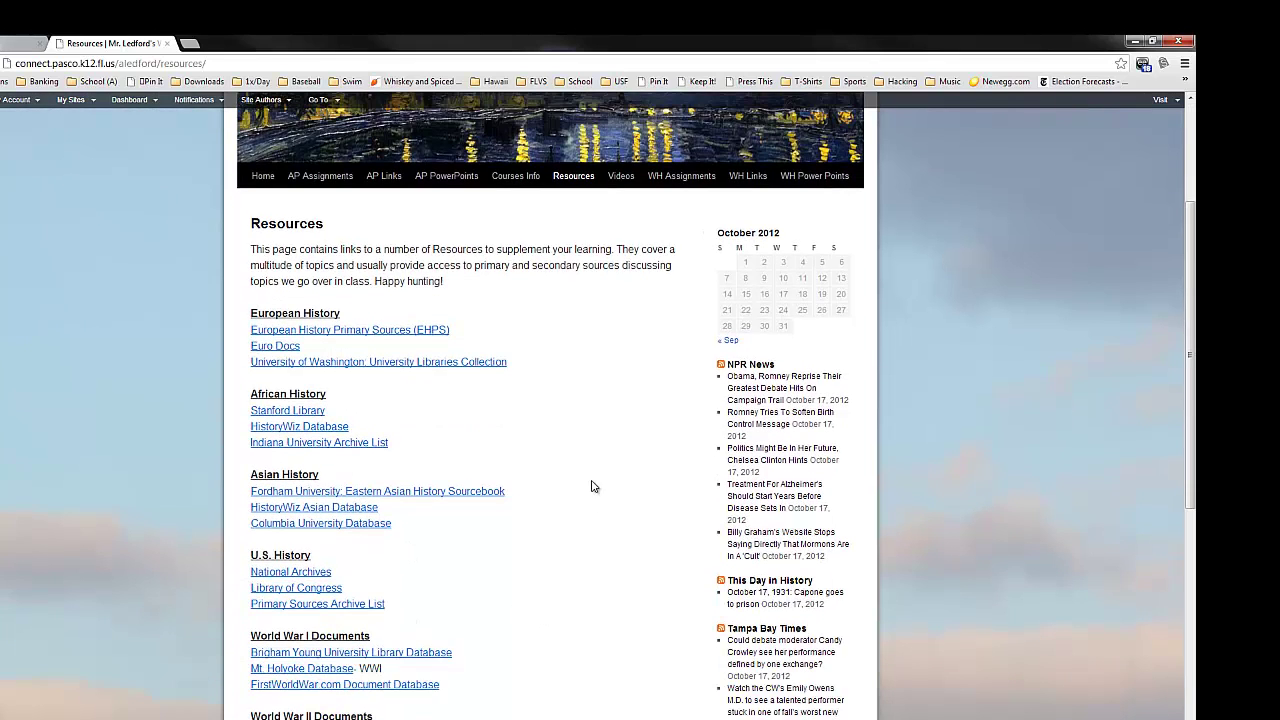
{"action": "scroll", "coordinate": [480, 538], "scroll_direction": "down", "scroll_amount": 2}
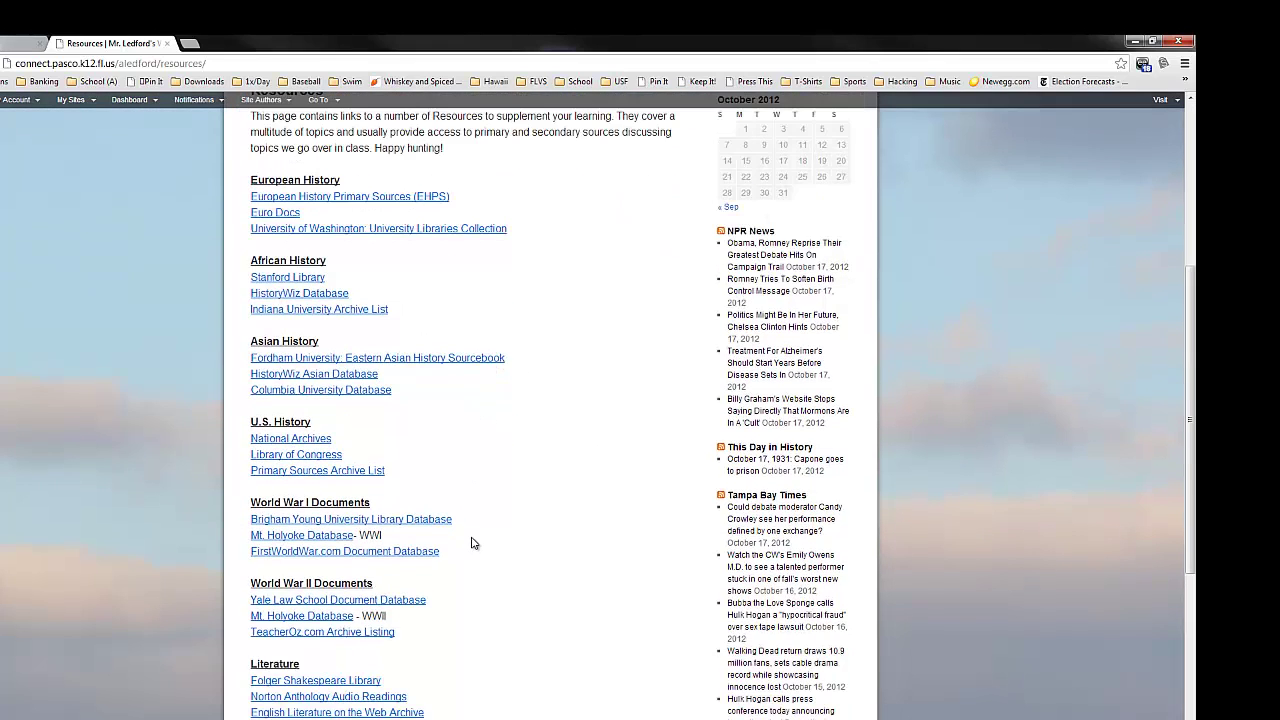
{"action": "scroll", "coordinate": [472, 540], "scroll_direction": "down", "scroll_amount": 2}
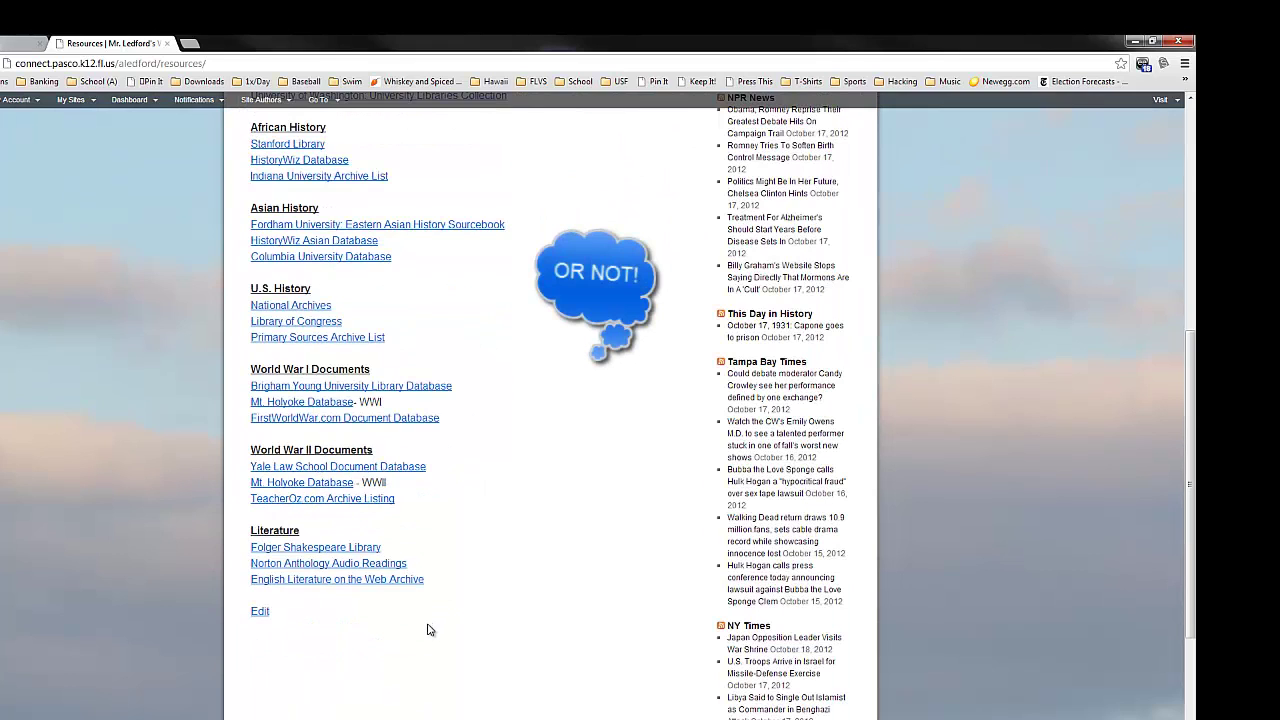
{"action": "scroll", "coordinate": [430, 628], "scroll_direction": "up", "scroll_amount": 3}
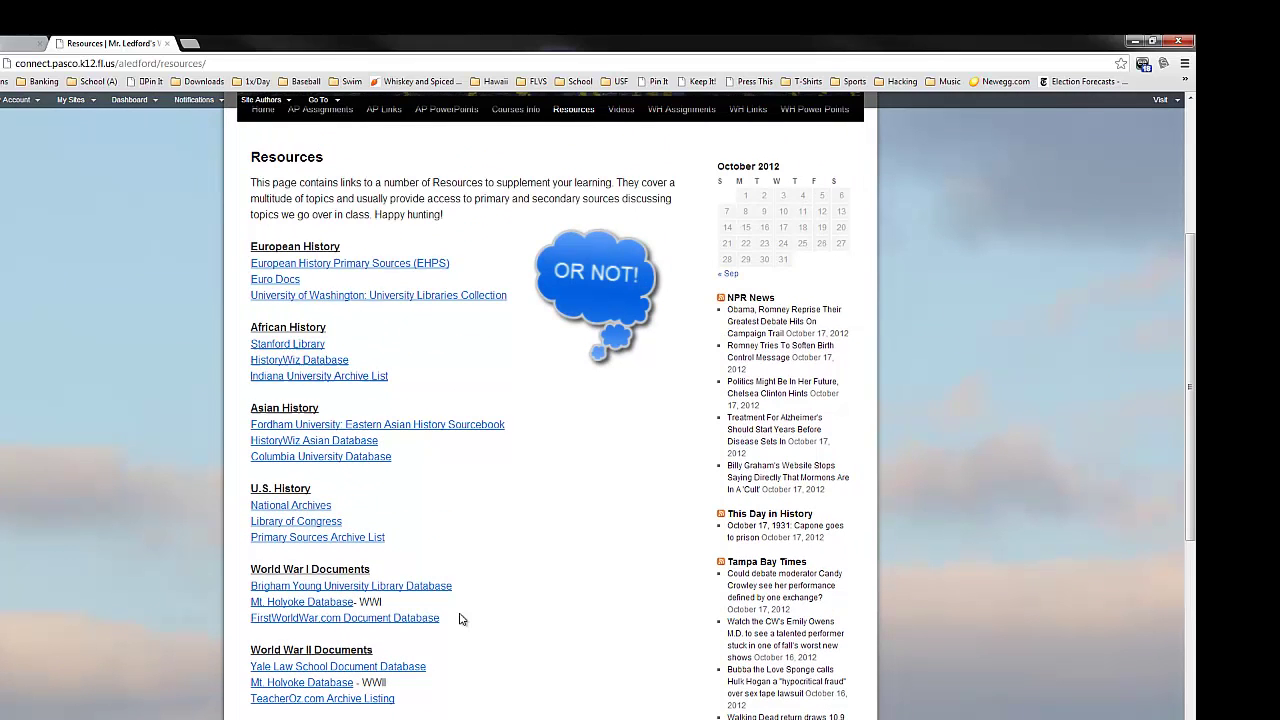
{"action": "scroll", "coordinate": [452, 574], "scroll_direction": "down", "scroll_amount": 3}
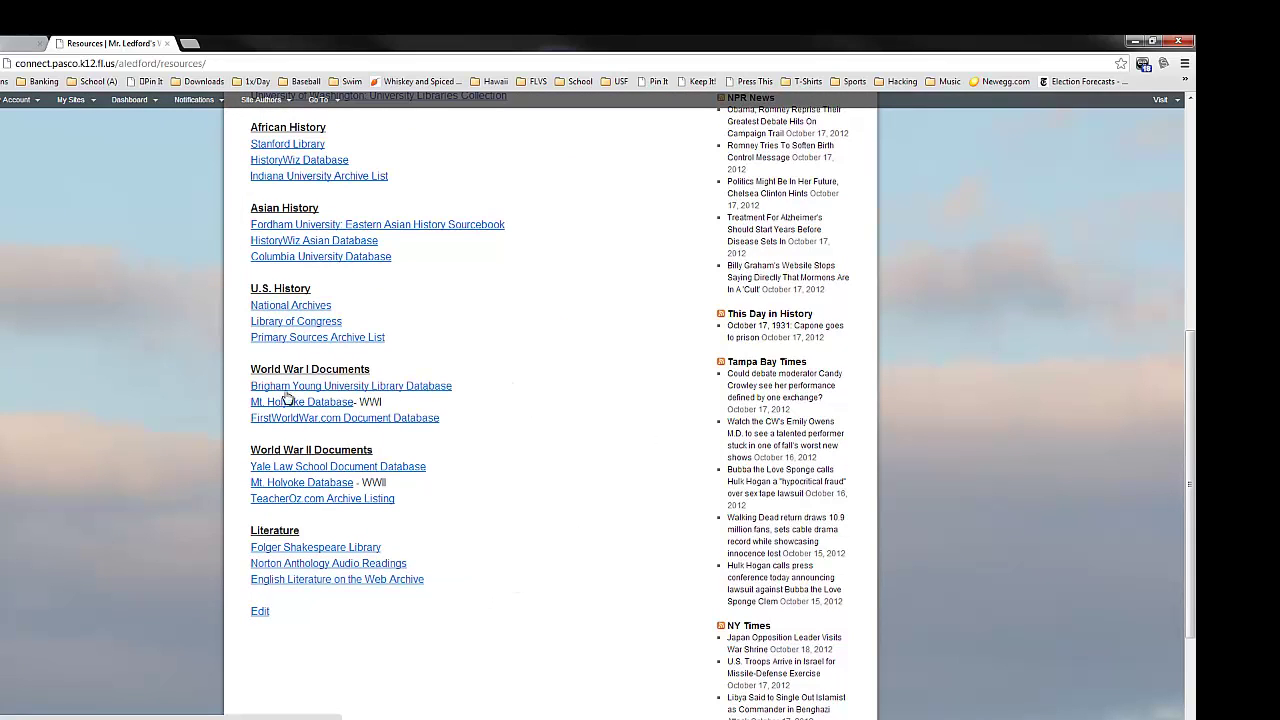
{"action": "scroll", "coordinate": [357, 448], "scroll_direction": "up", "scroll_amount": 4}
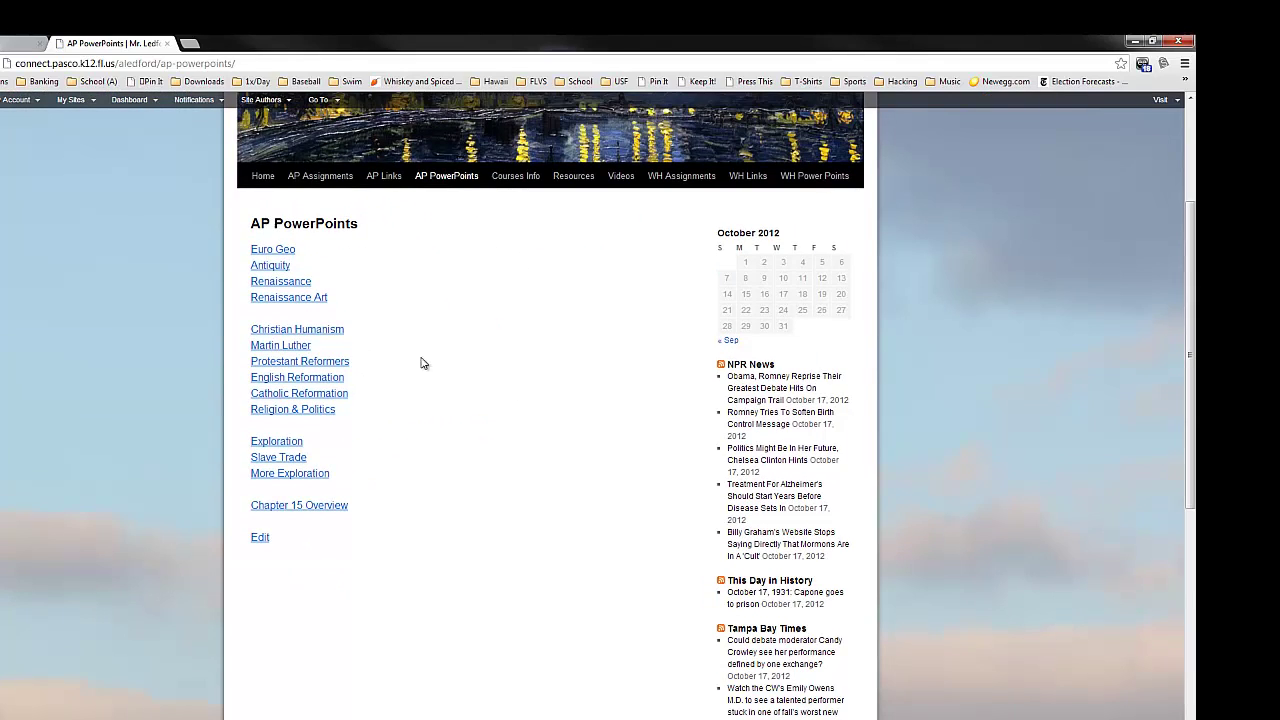
- Scroll the AP PowerPoints page to the Christian Humanism slides link
{"action": "scroll", "coordinate": [588, 385], "scroll_direction": "up", "scroll_amount": 2}
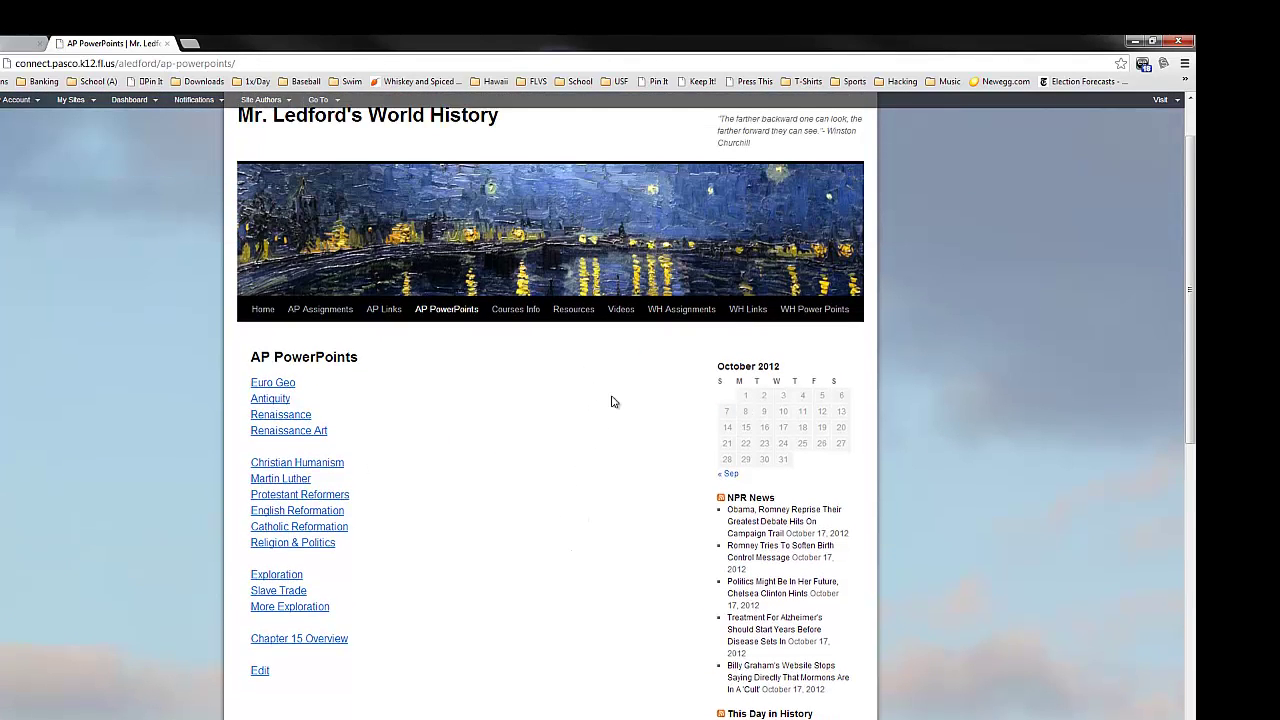
{"action": "scroll", "coordinate": [613, 402], "scroll_direction": "up", "scroll_amount": 1}
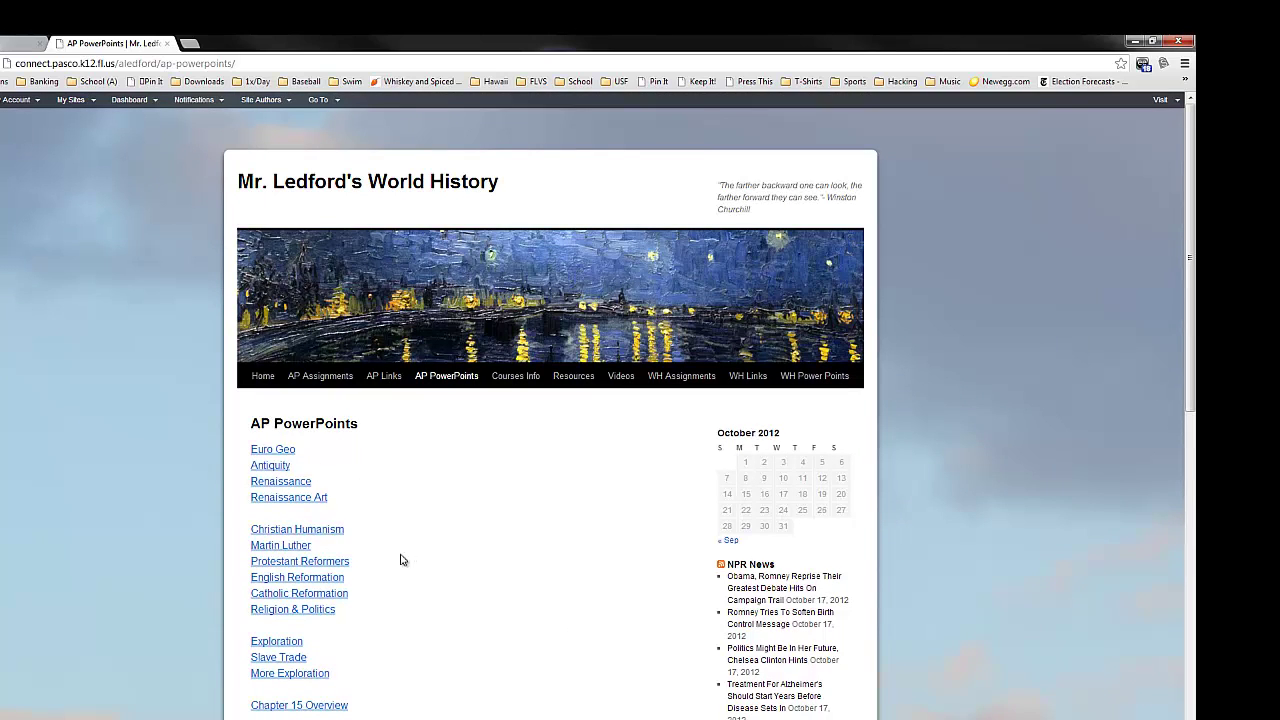
{"action": "scroll", "coordinate": [390, 590], "scroll_direction": "down", "scroll_amount": 2}
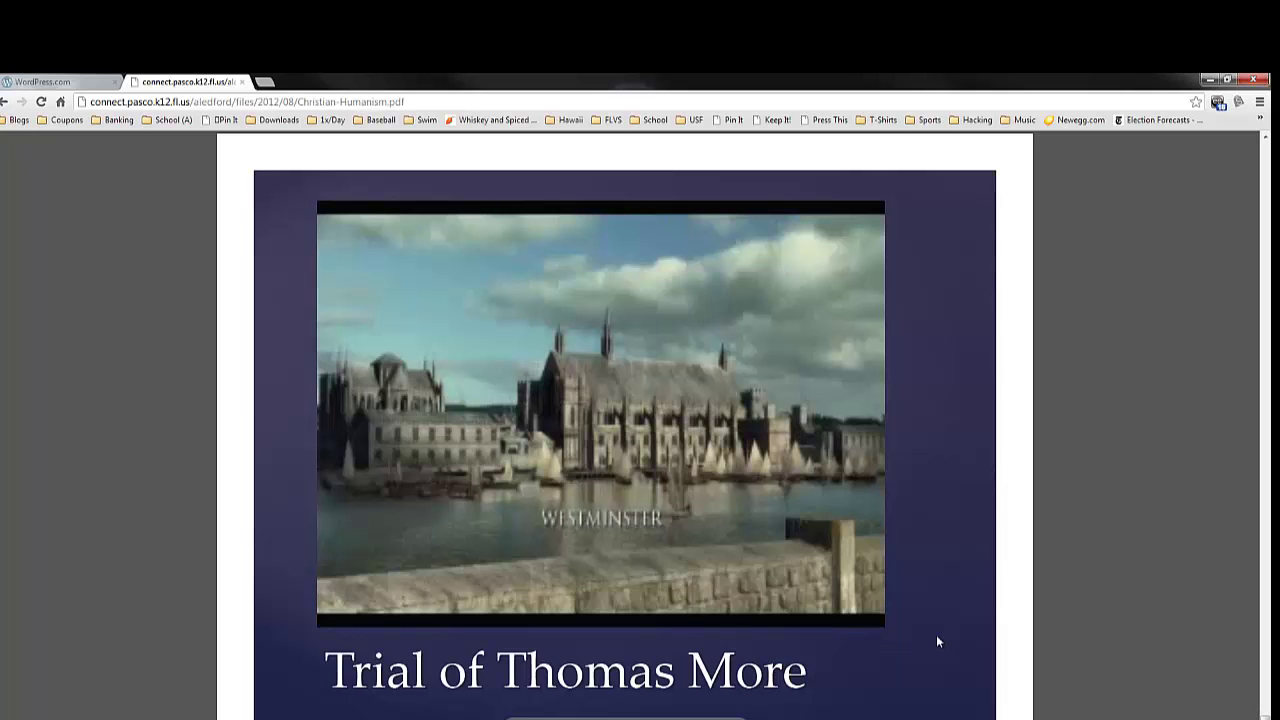
- Flip the Christian Humanism PDF forward to the Erasmus quote, then back through earlier slides
{"action": "key", "text": "Right"}
{"action": "key", "text": "Right"}
{"action": "key", "text": "Right"}
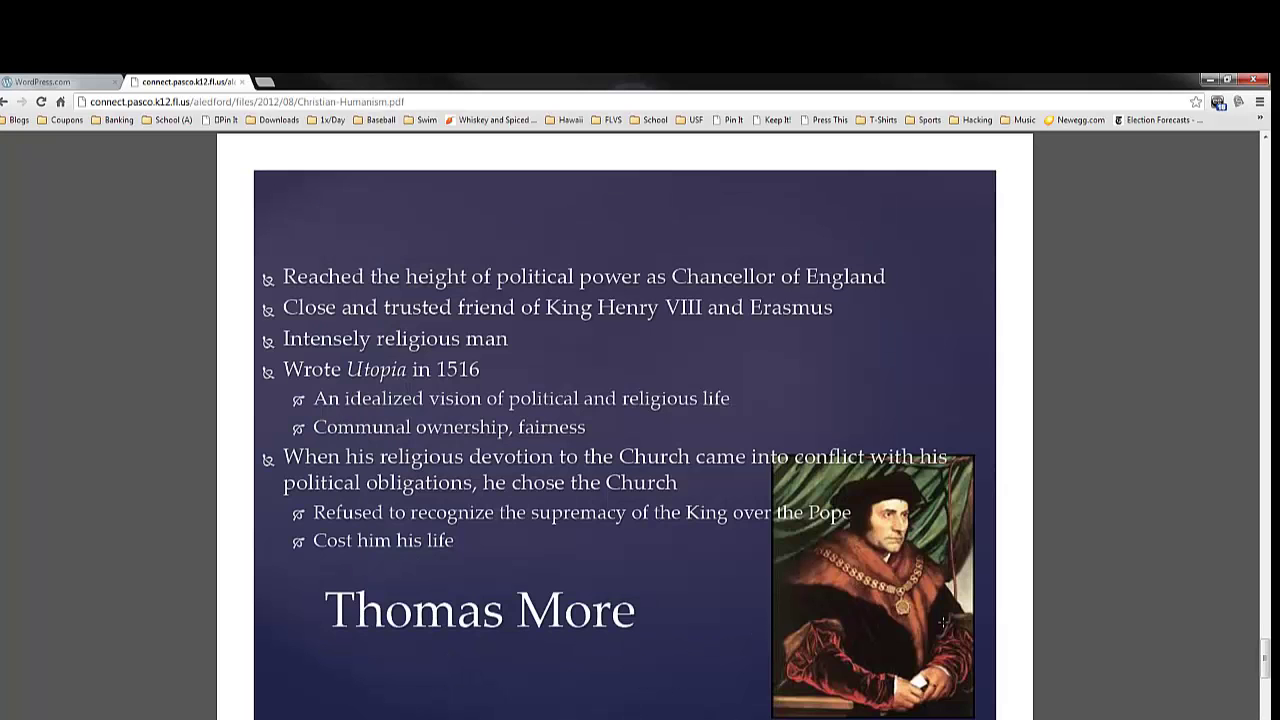
{"action": "key", "text": "Left"}
{"action": "key", "text": "Left"}
{"action": "key", "text": "Left"}
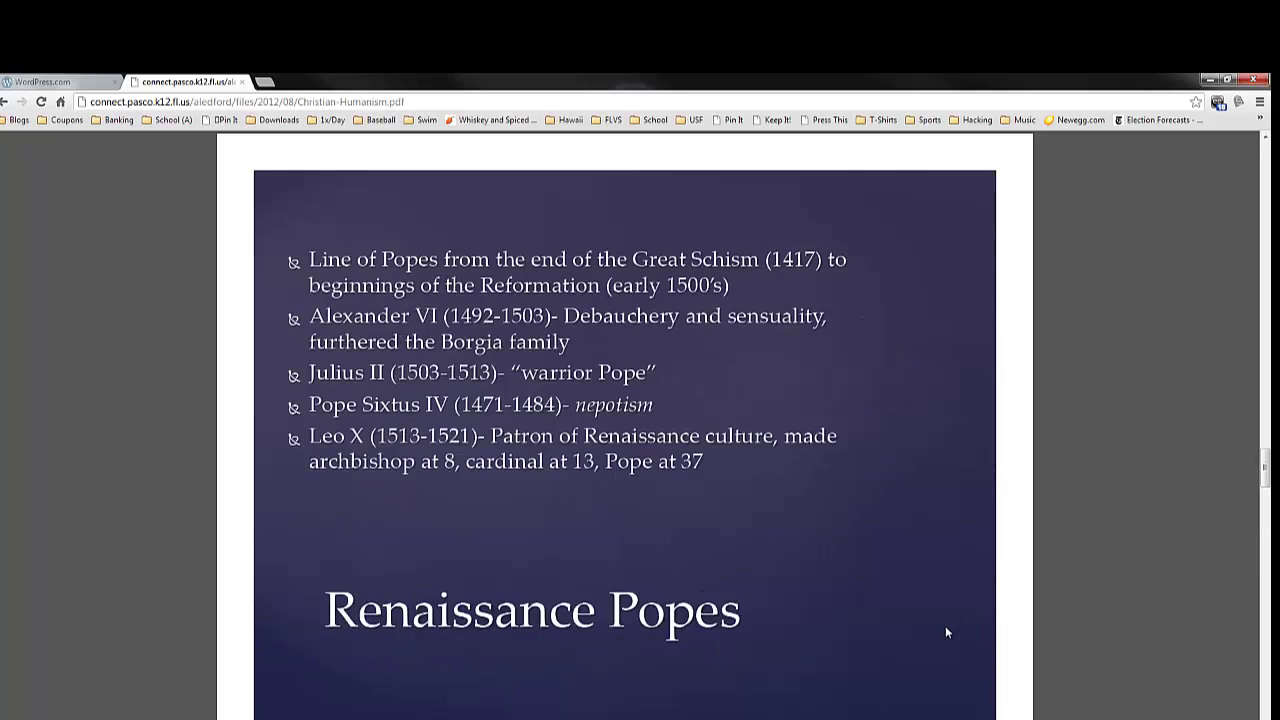
{"action": "key", "text": "Left"}
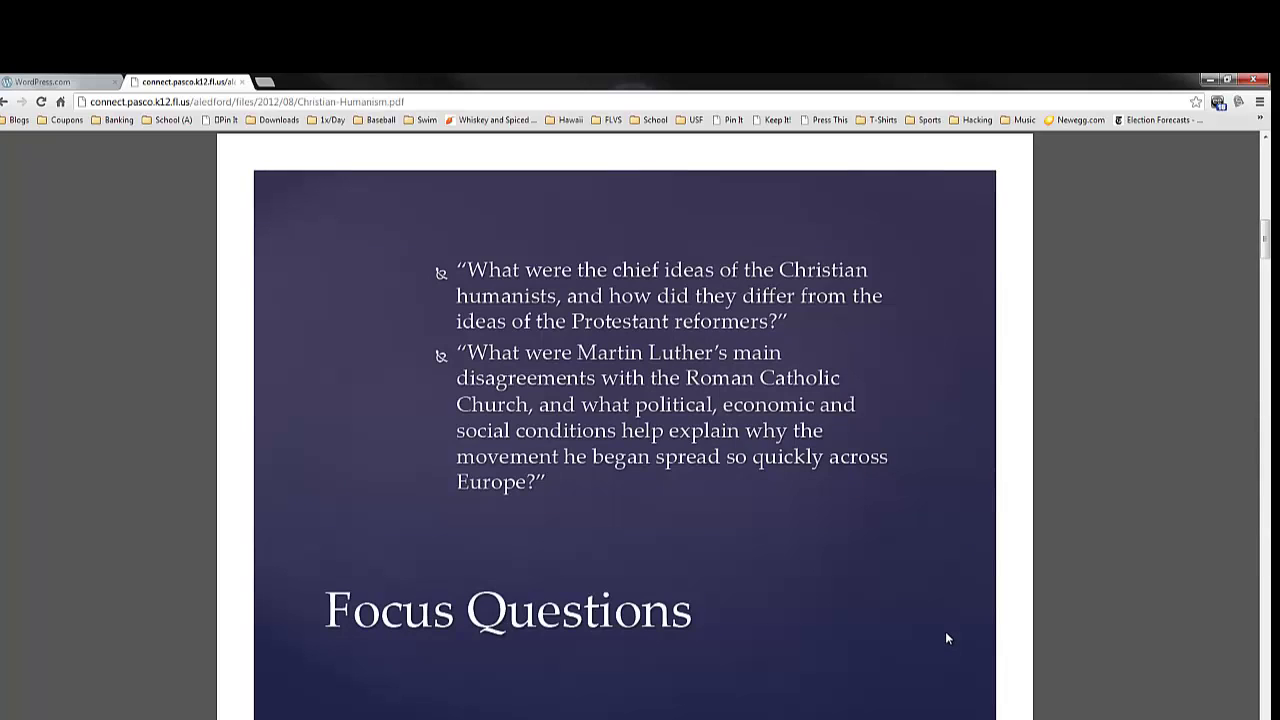
{"action": "key", "text": "Left"}
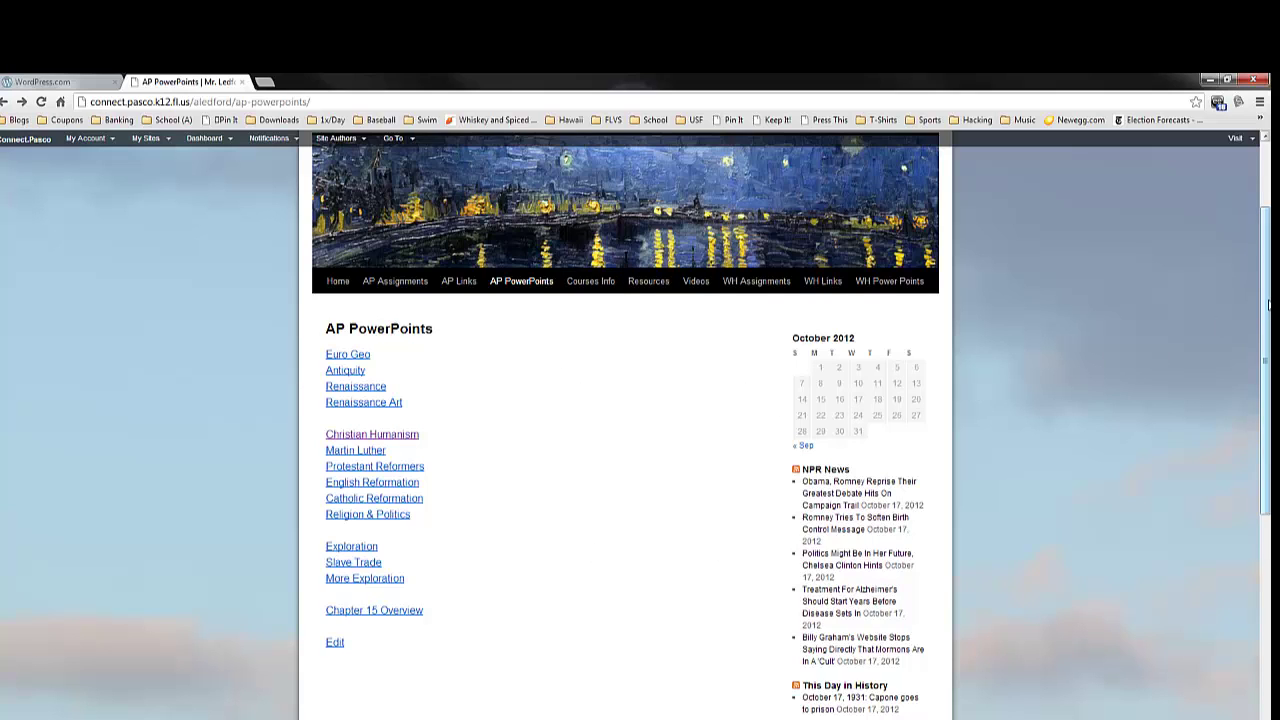
- Open Courses Info and scroll through its contact, schedule and syllabus sections and back up
{"action": "scroll", "coordinate": [784, 268], "scroll_direction": "up", "scroll_amount": 1}
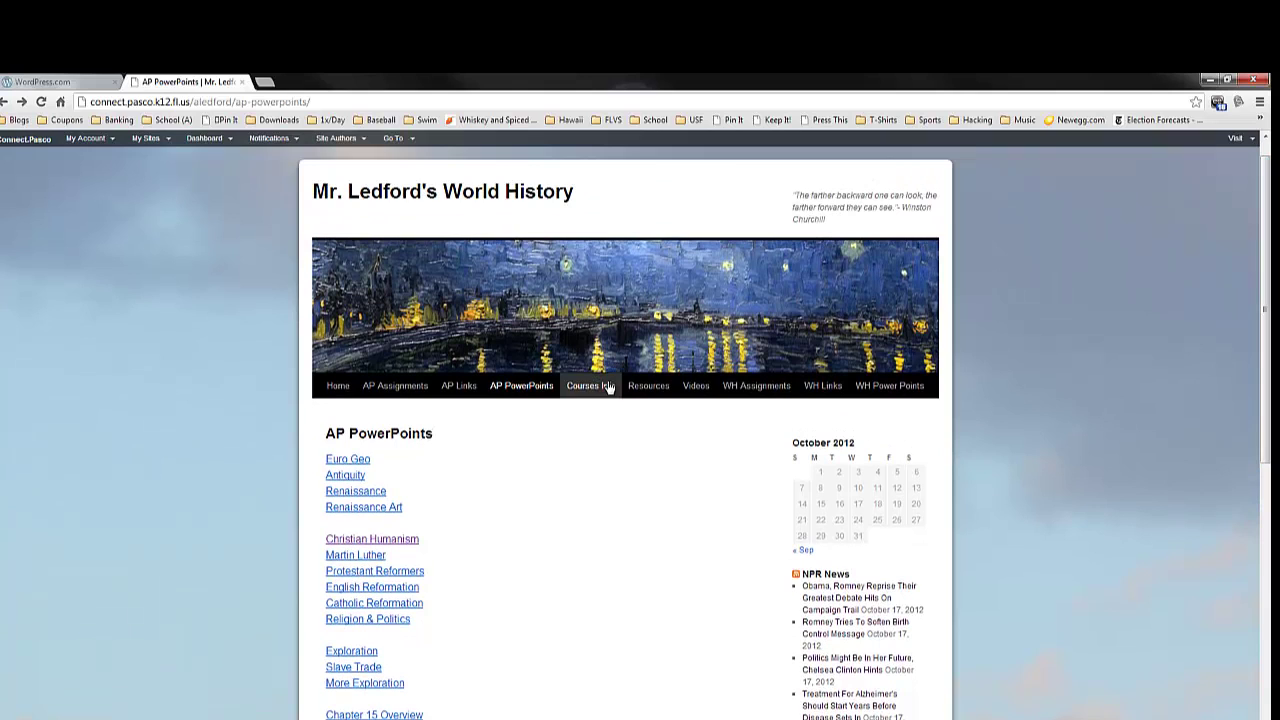
{"action": "left_click", "coordinate": [590, 385]}
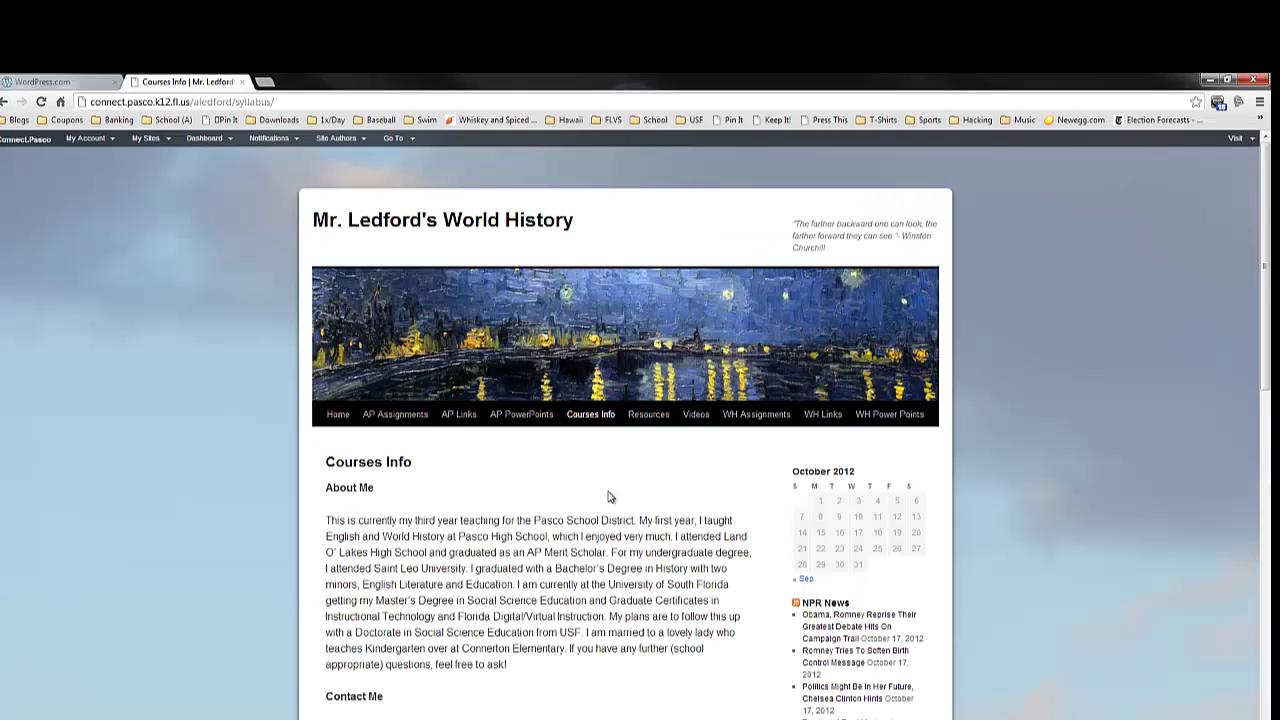
{"action": "scroll", "coordinate": [615, 590], "scroll_direction": "down", "scroll_amount": 1}
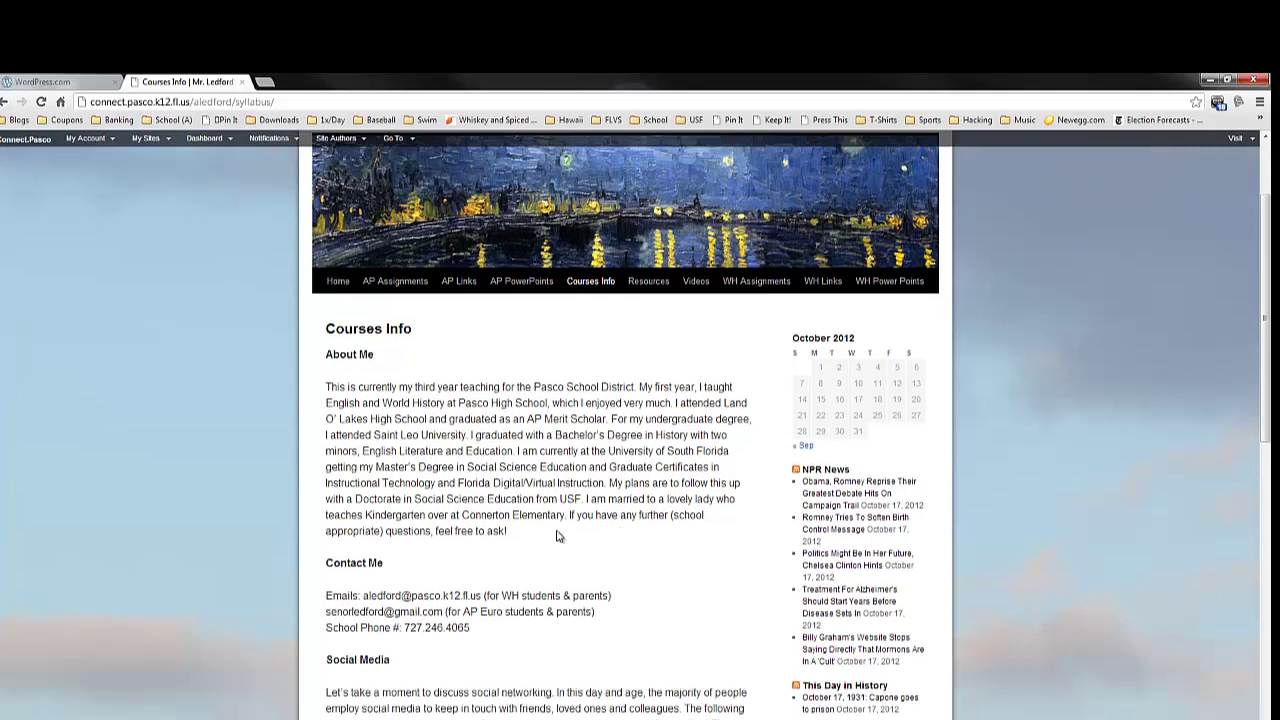
{"action": "scroll", "coordinate": [480, 510], "scroll_direction": "down", "scroll_amount": 1}
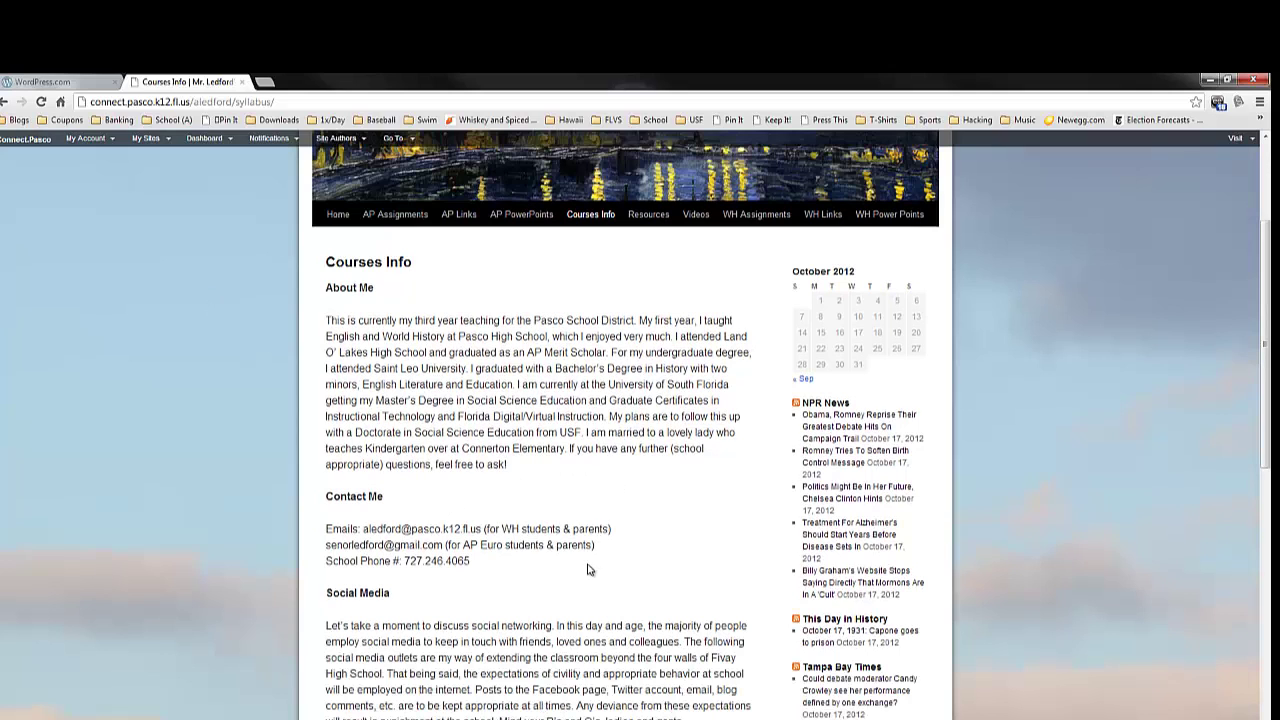
{"action": "scroll", "coordinate": [462, 555], "scroll_direction": "down", "scroll_amount": 1}
{"action": "scroll", "coordinate": [495, 545], "scroll_direction": "down", "scroll_amount": 2}
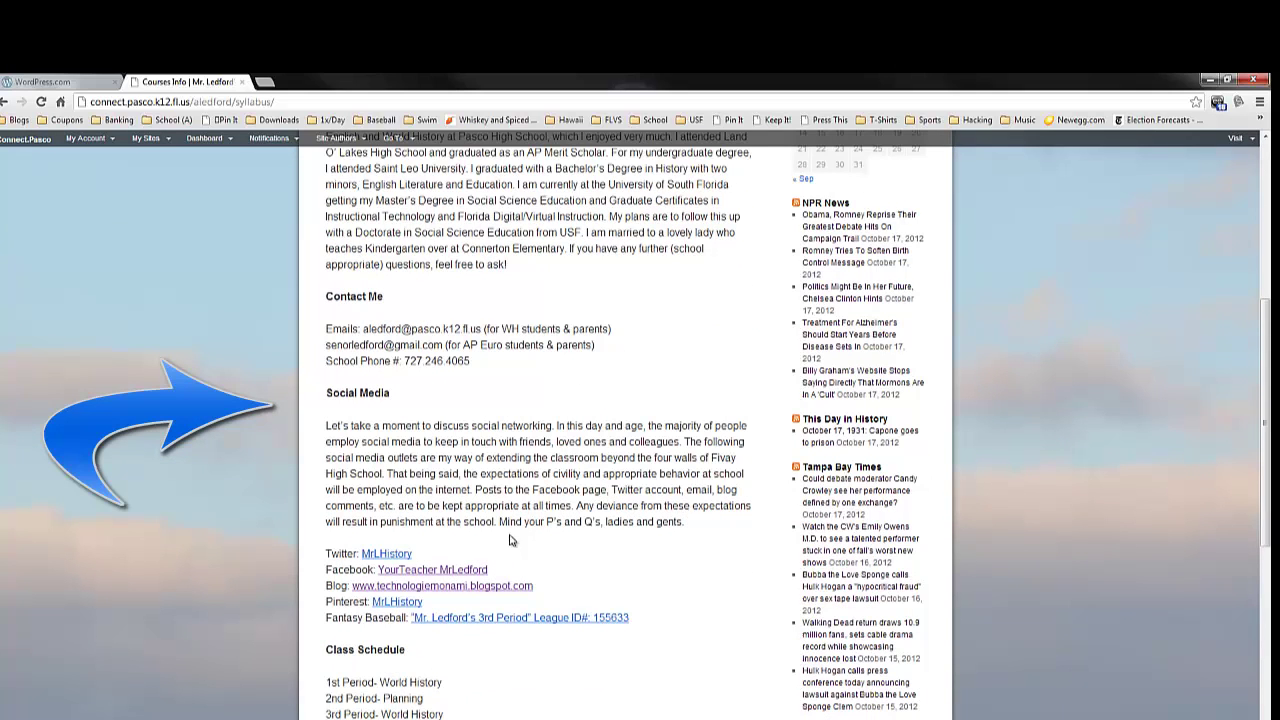
{"action": "scroll", "coordinate": [470, 475], "scroll_direction": "down", "scroll_amount": 1}
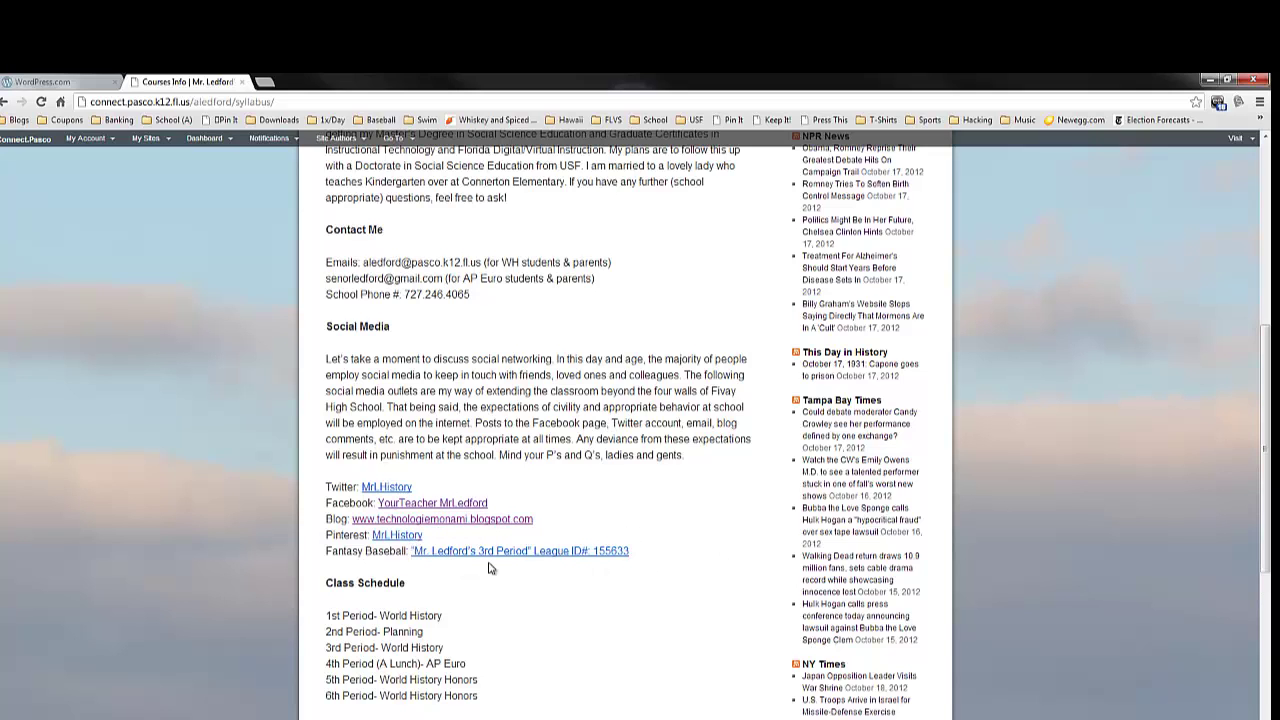
{"action": "scroll", "coordinate": [533, 591], "scroll_direction": "down", "scroll_amount": 1}
{"action": "scroll", "coordinate": [540, 590], "scroll_direction": "down", "scroll_amount": 6}
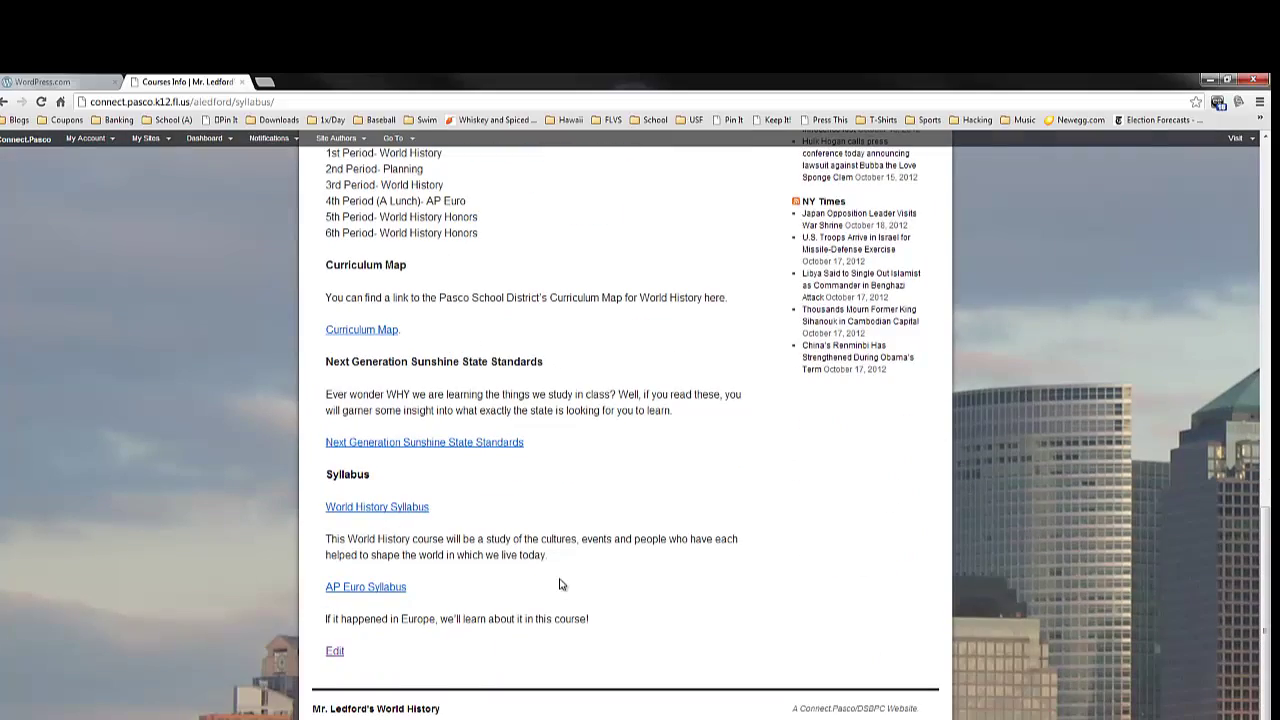
{"action": "scroll", "coordinate": [561, 580], "scroll_direction": "up", "scroll_amount": 7}
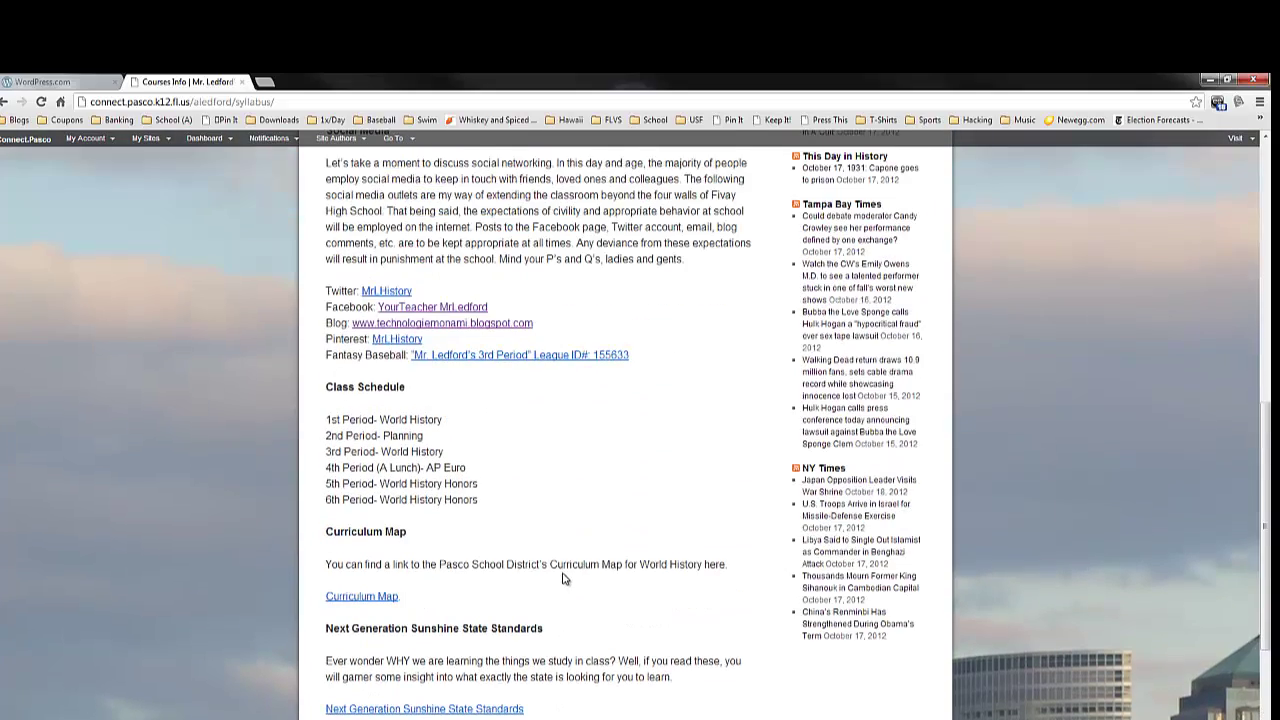
{"action": "scroll", "coordinate": [563, 579], "scroll_direction": "up", "scroll_amount": 7}
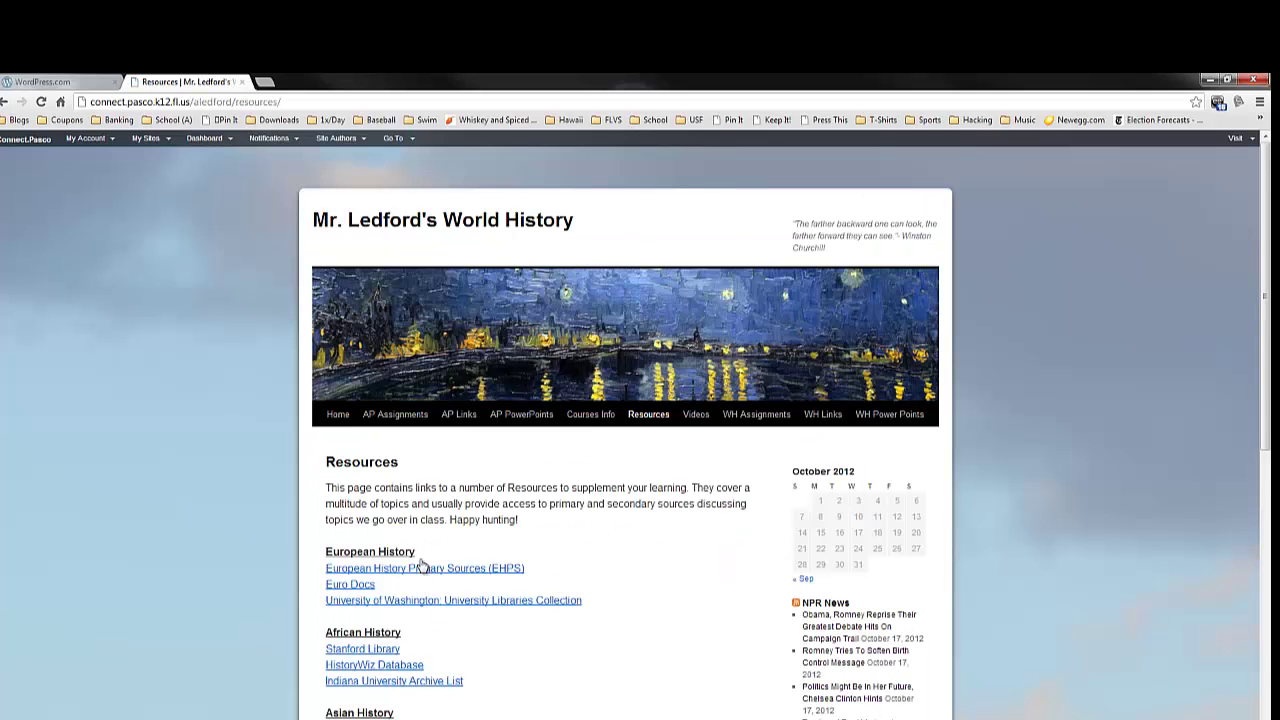
{"action": "scroll", "coordinate": [424, 567], "scroll_direction": "down", "scroll_amount": 2}
{"action": "scroll", "coordinate": [424, 574], "scroll_direction": "down", "scroll_amount": 1}
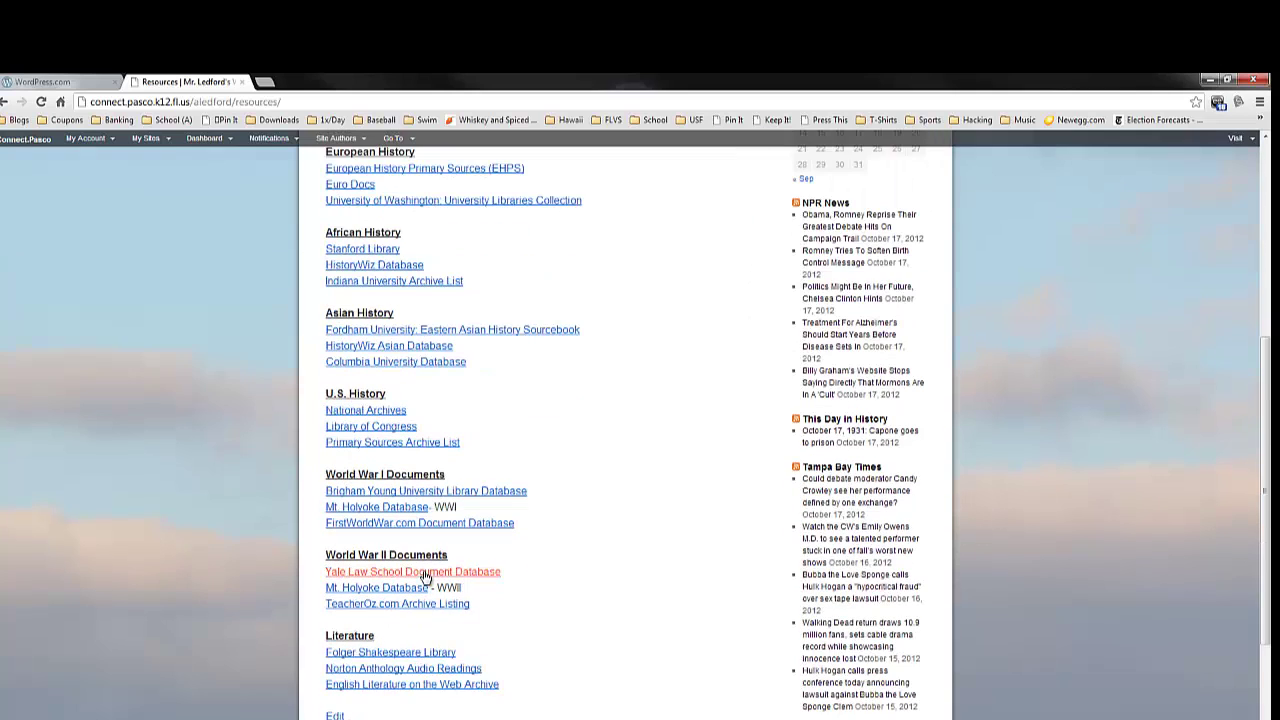
{"action": "scroll", "coordinate": [424, 575], "scroll_direction": "down", "scroll_amount": 1}
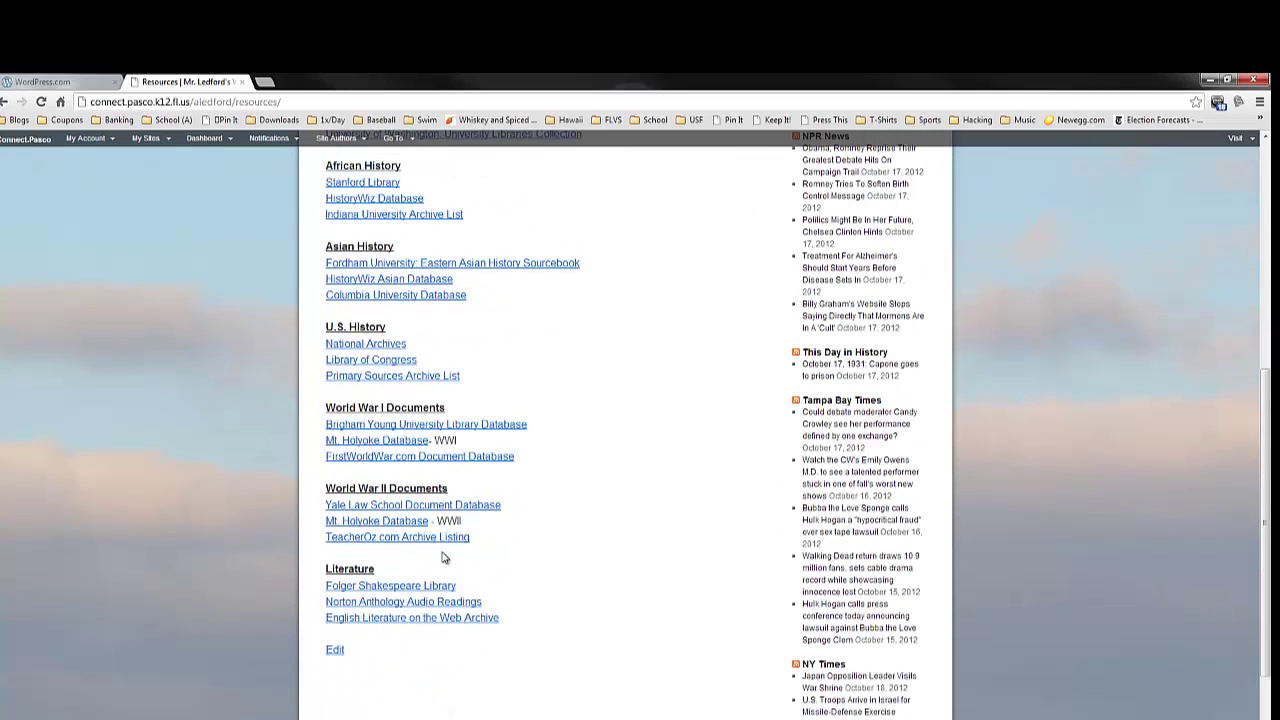
{"action": "scroll", "coordinate": [476, 560], "scroll_direction": "up", "scroll_amount": 5}
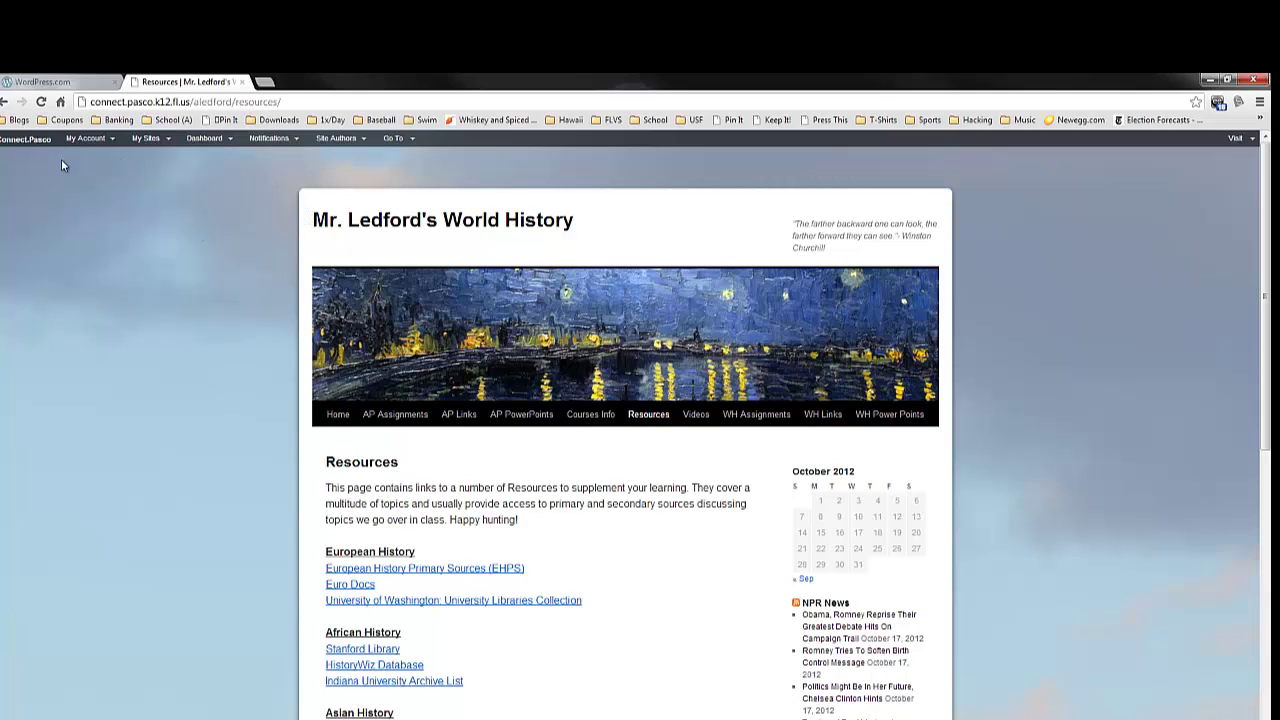
- From the admin dashboard, list All Posts: 'Lunch & Movie Opportunity' and 'AP Euro sharing the site'
{"action": "mouse_move", "coordinate": [232, 140]}
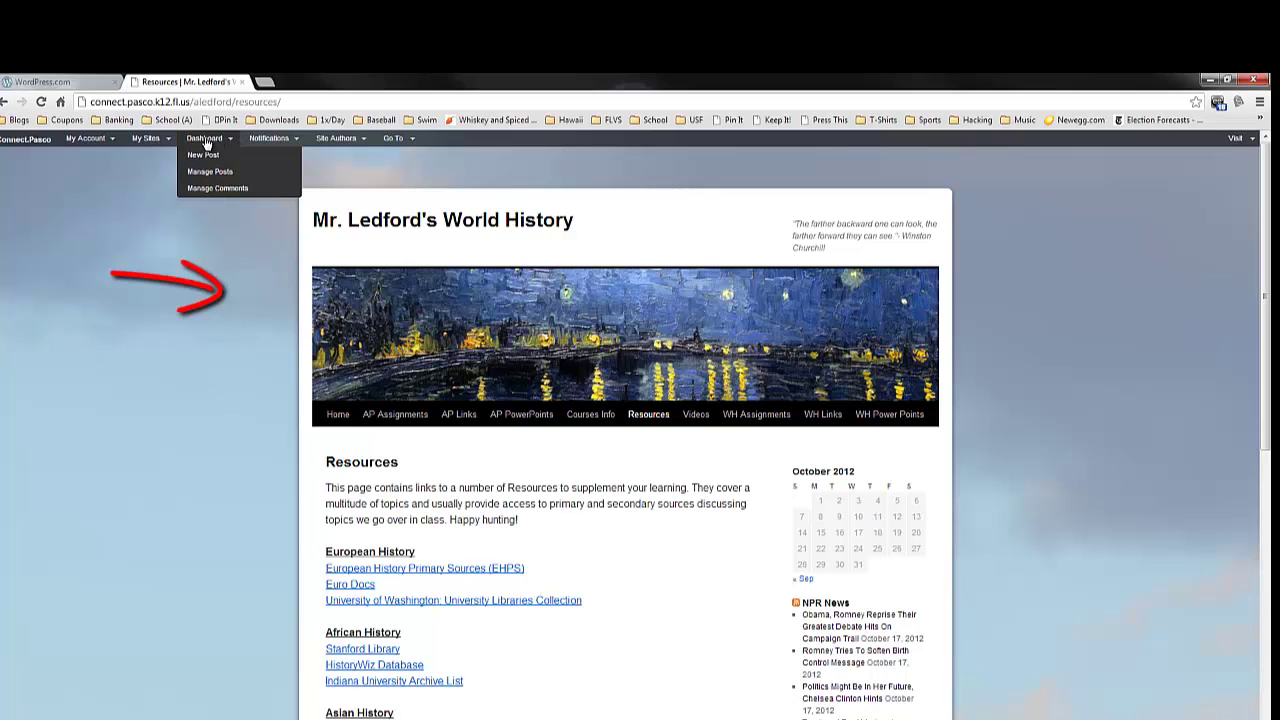
{"action": "left_click", "coordinate": [205, 140]}
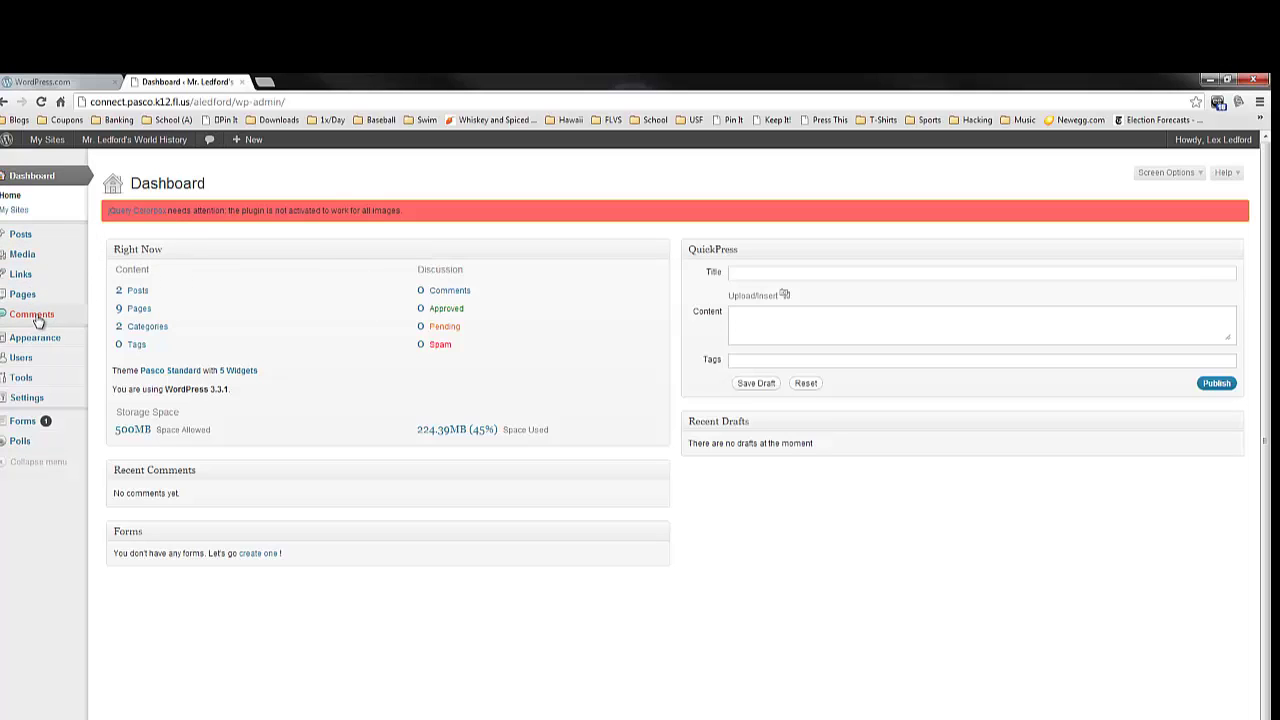
{"action": "mouse_move", "coordinate": [39, 241]}
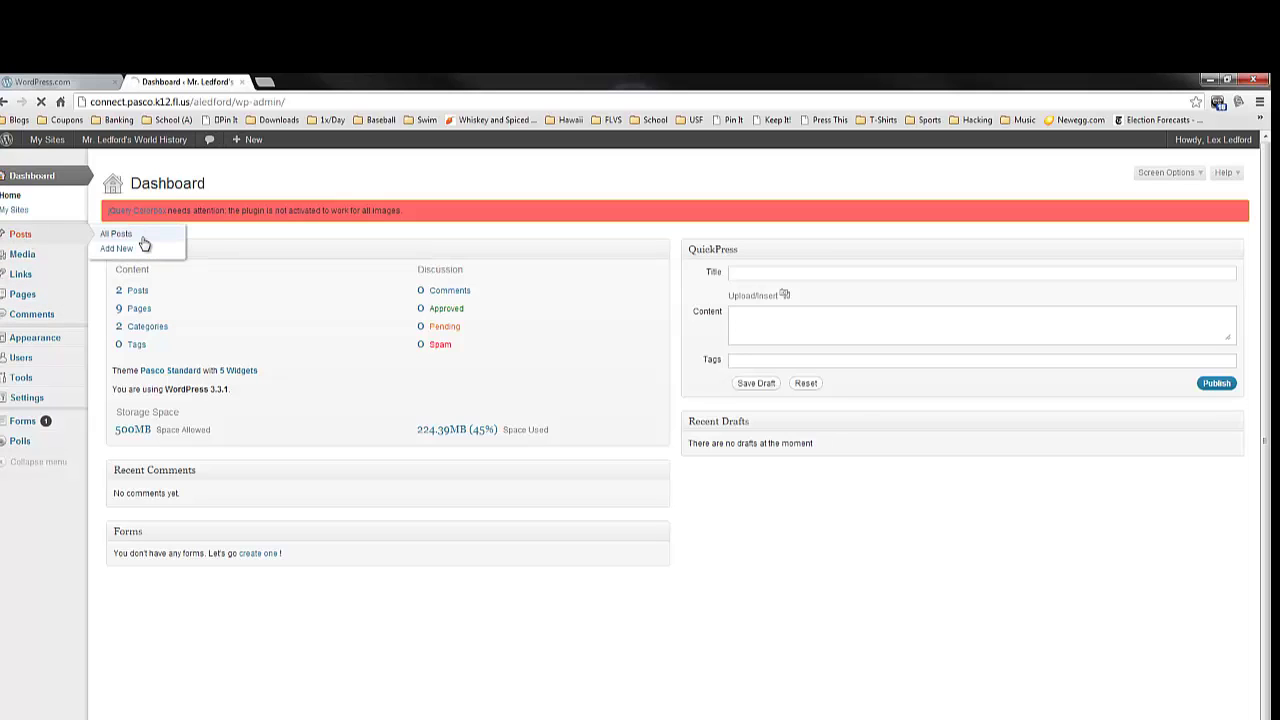
{"action": "left_click", "coordinate": [138, 236]}
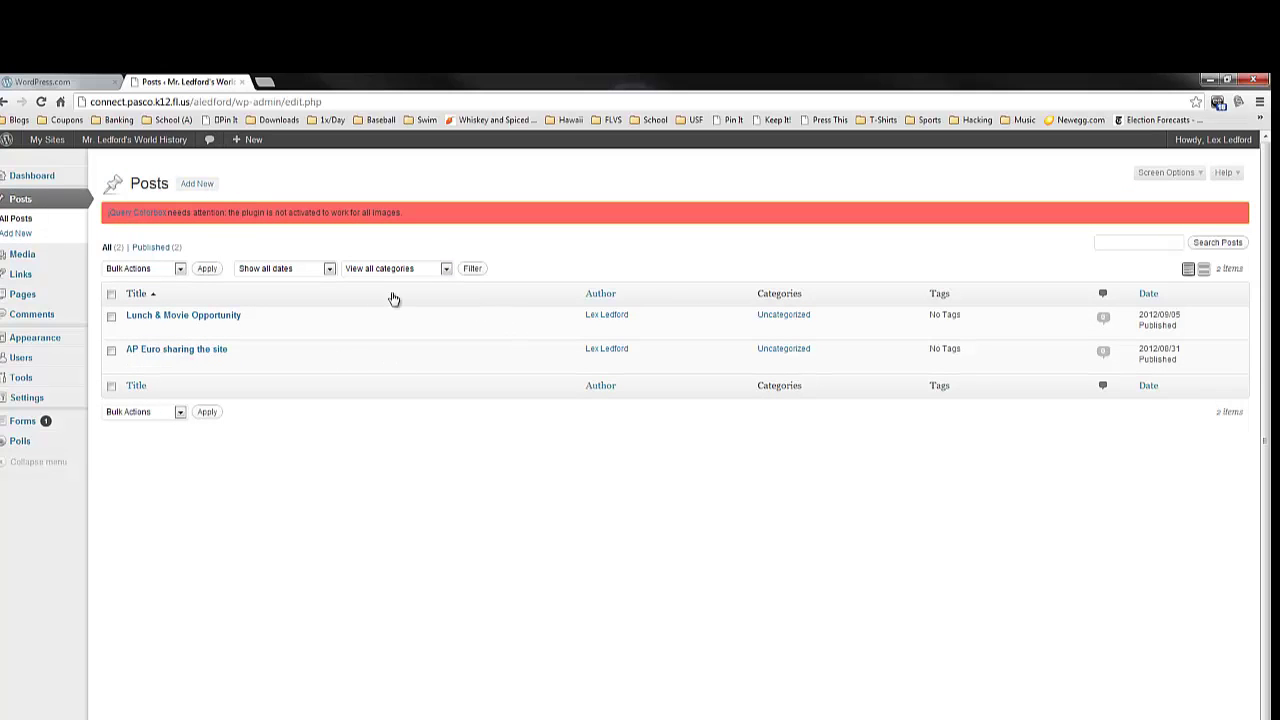
- Create a new post titled 'Hello students!' with body 'Hey guys, you're on camera! Say hello!'
{"action": "left_click", "coordinate": [198, 185]}
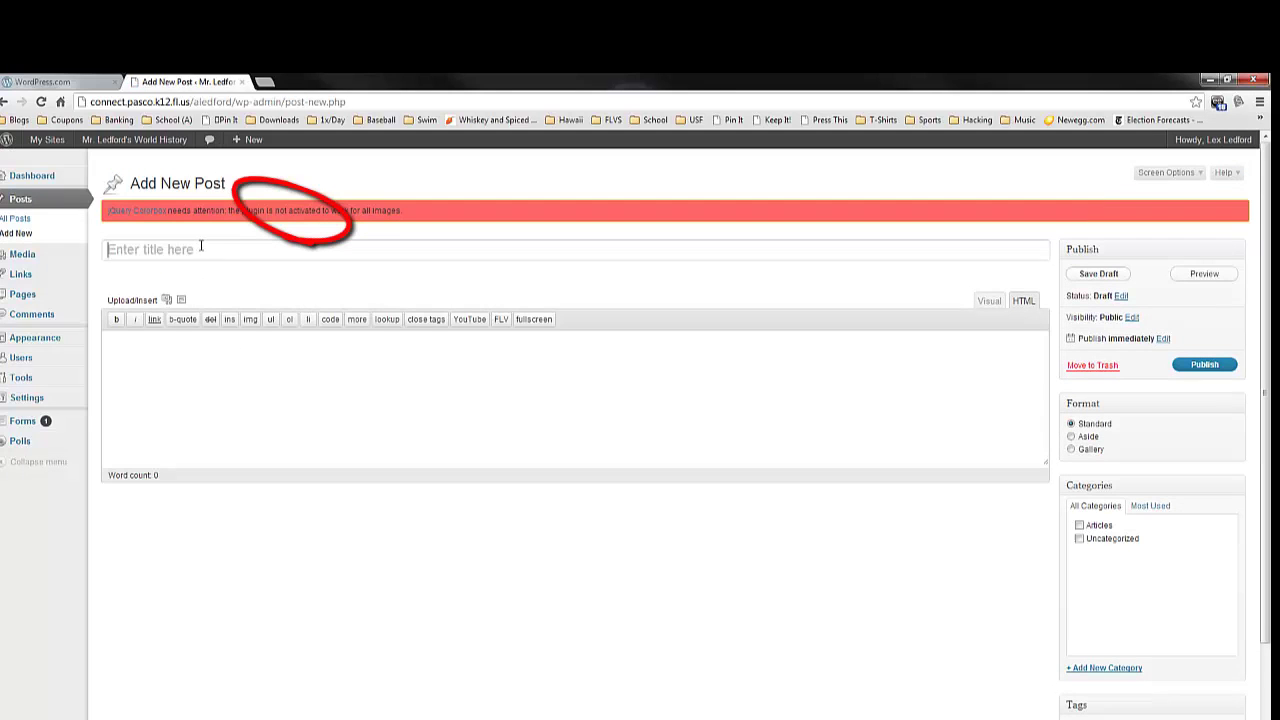
{"action": "type", "text": "Hello students!"}
{"action": "key", "text": "Tab"}
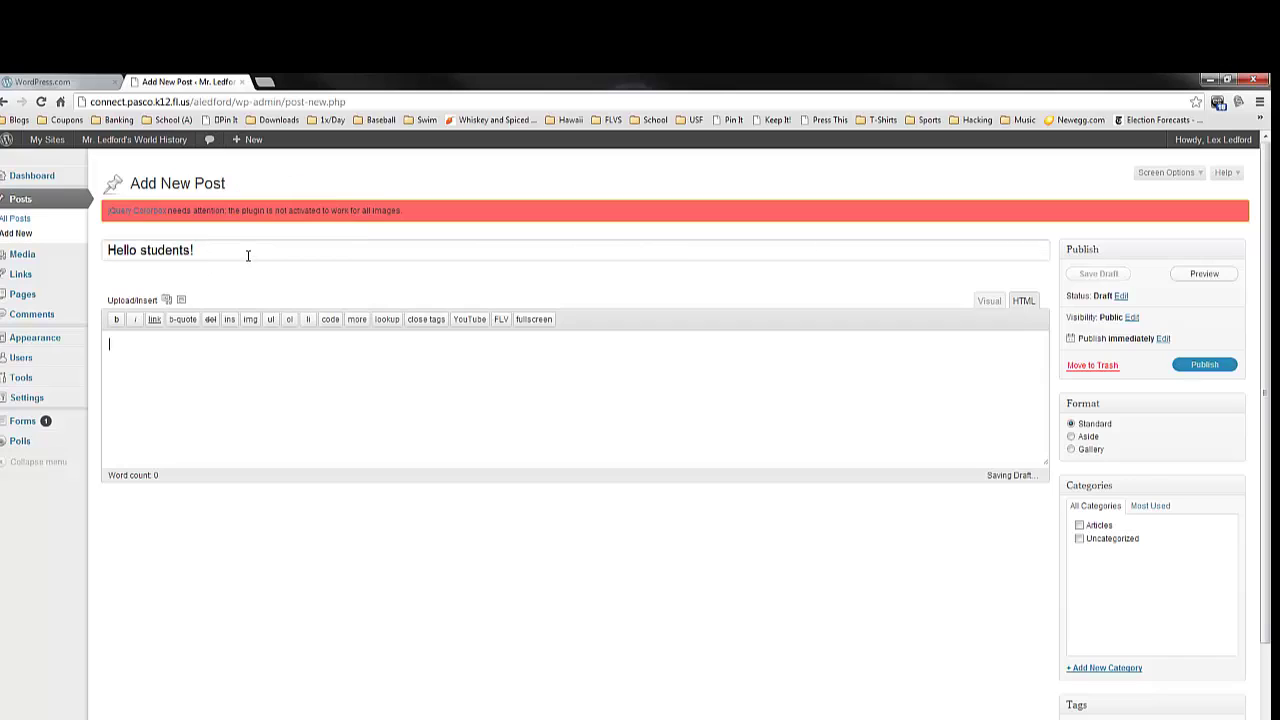
{"action": "type", "text": "Hey"}
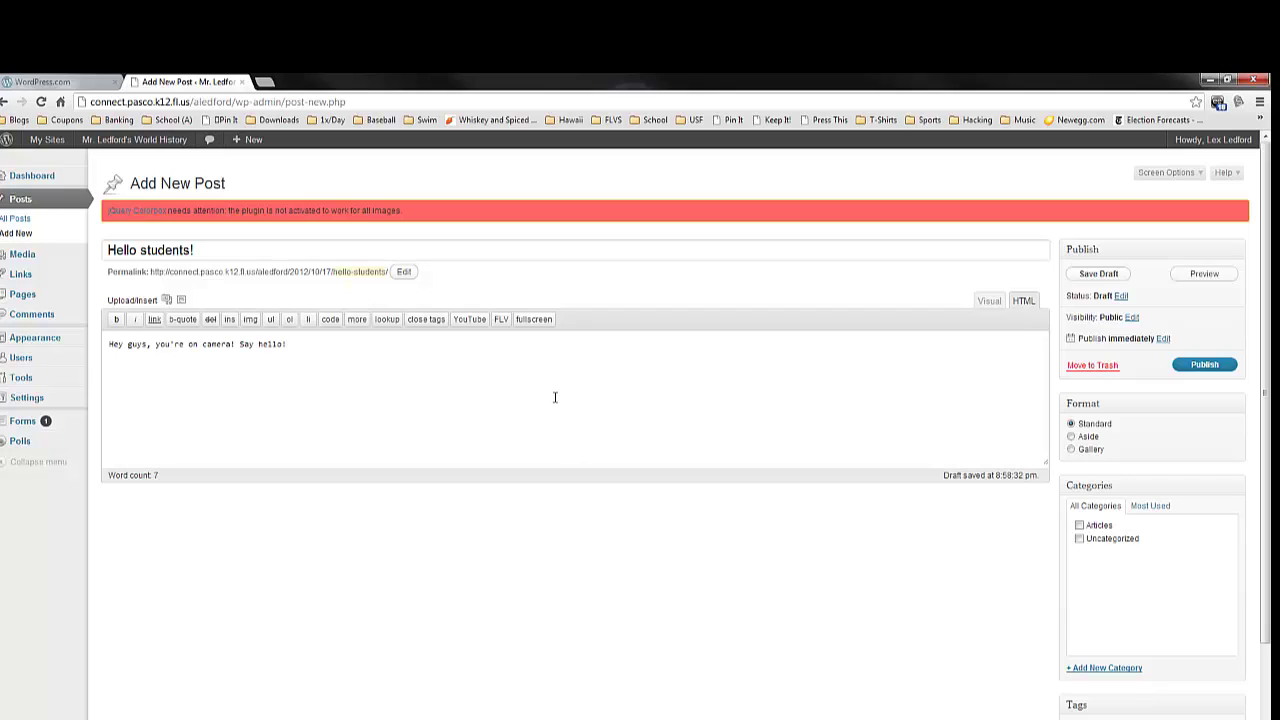
- Remove the stray empty <strong></strong> bold tags from the post body
{"action": "left_click", "coordinate": [116, 319]}
{"action": "left_click", "coordinate": [116, 319]}
{"action": "left_click_drag", "start_coordinate": [190, 357], "coordinate": [105, 364]}
{"action": "key", "text": "BackSpace"}
- In the Visual editor, paste the YouTube video URL into the embed dialog to add it below the greeting
{"action": "left_click", "coordinate": [993, 303]}
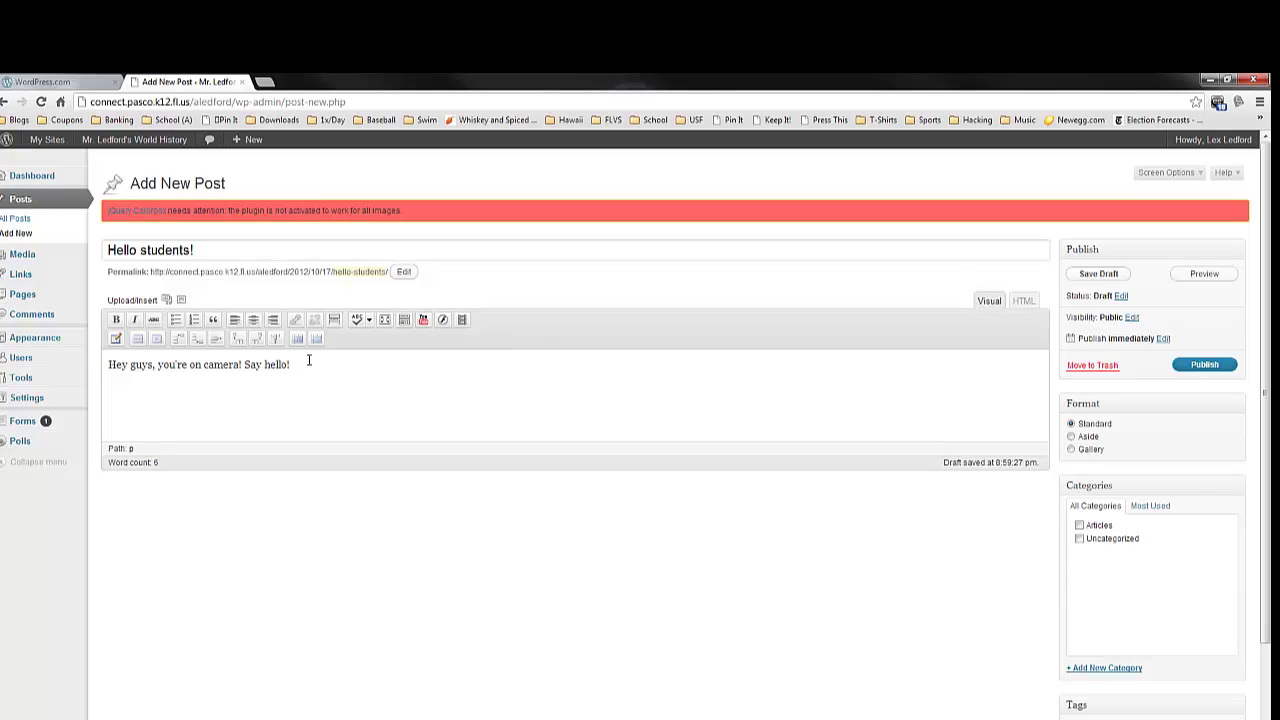
{"action": "left_click", "coordinate": [423, 320]}
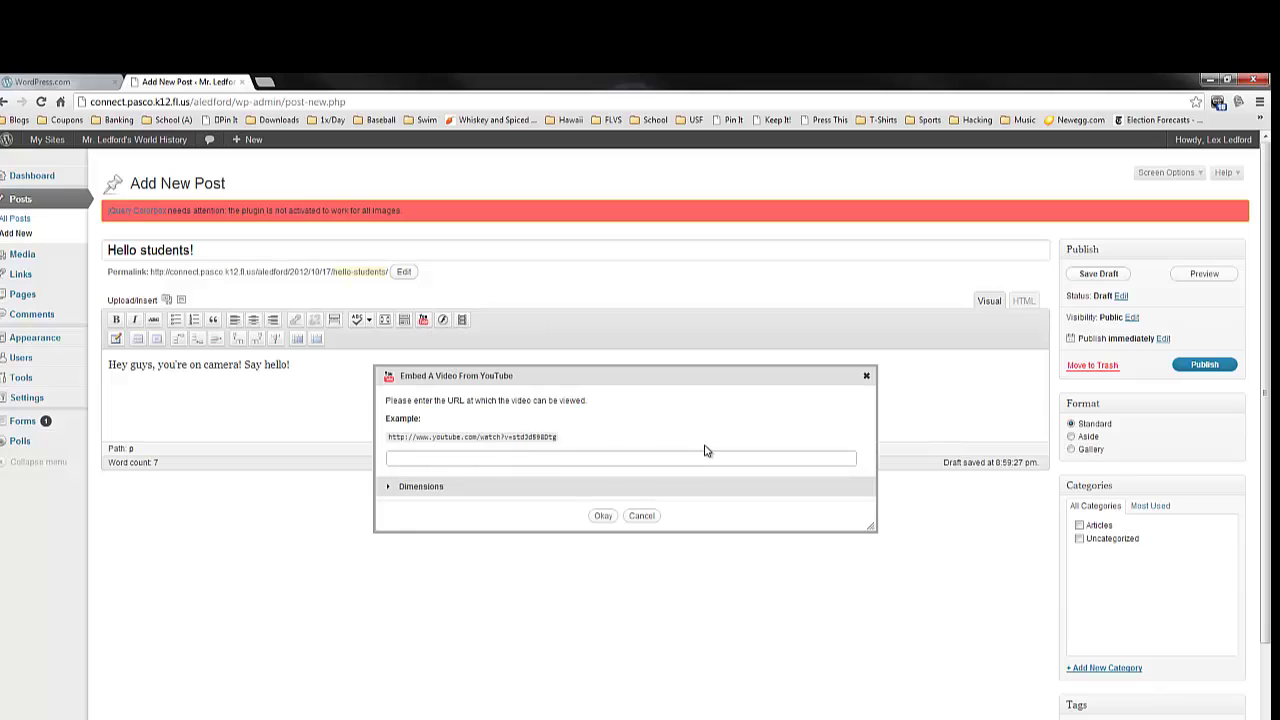
{"action": "right_click", "coordinate": [540, 463]}
{"action": "left_click", "coordinate": [591, 531]}
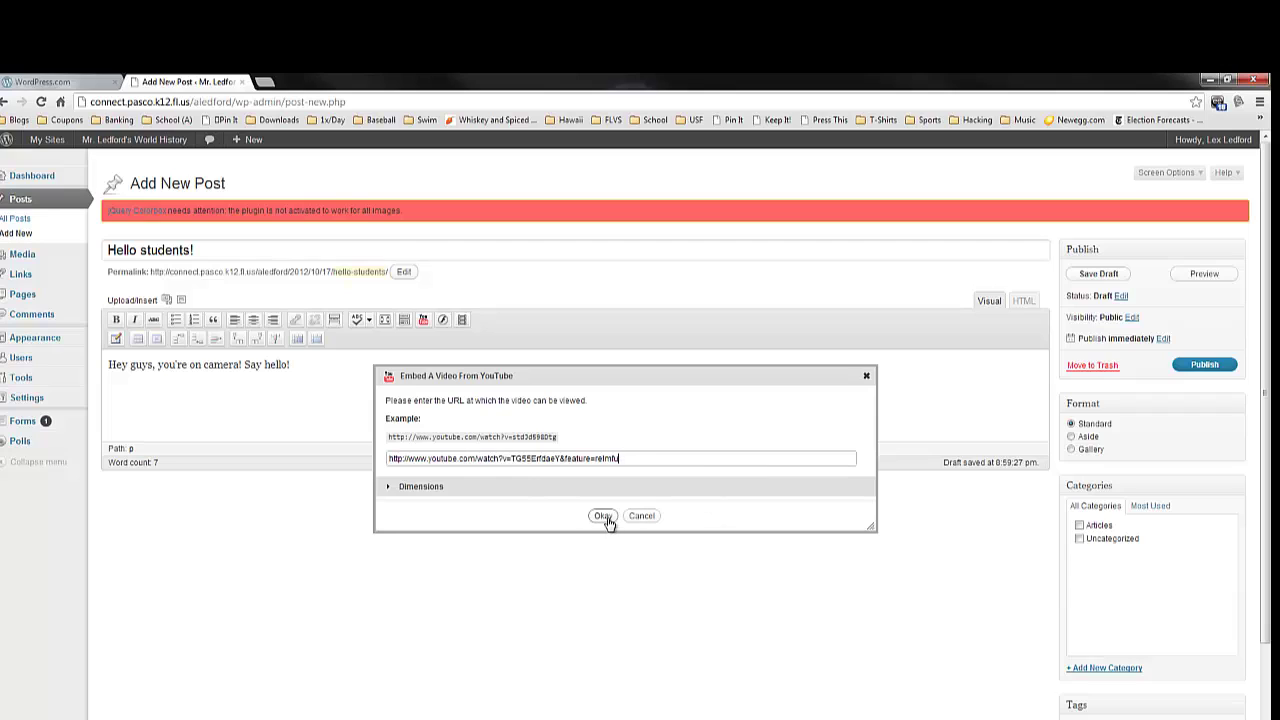
{"action": "left_click", "coordinate": [604, 517]}
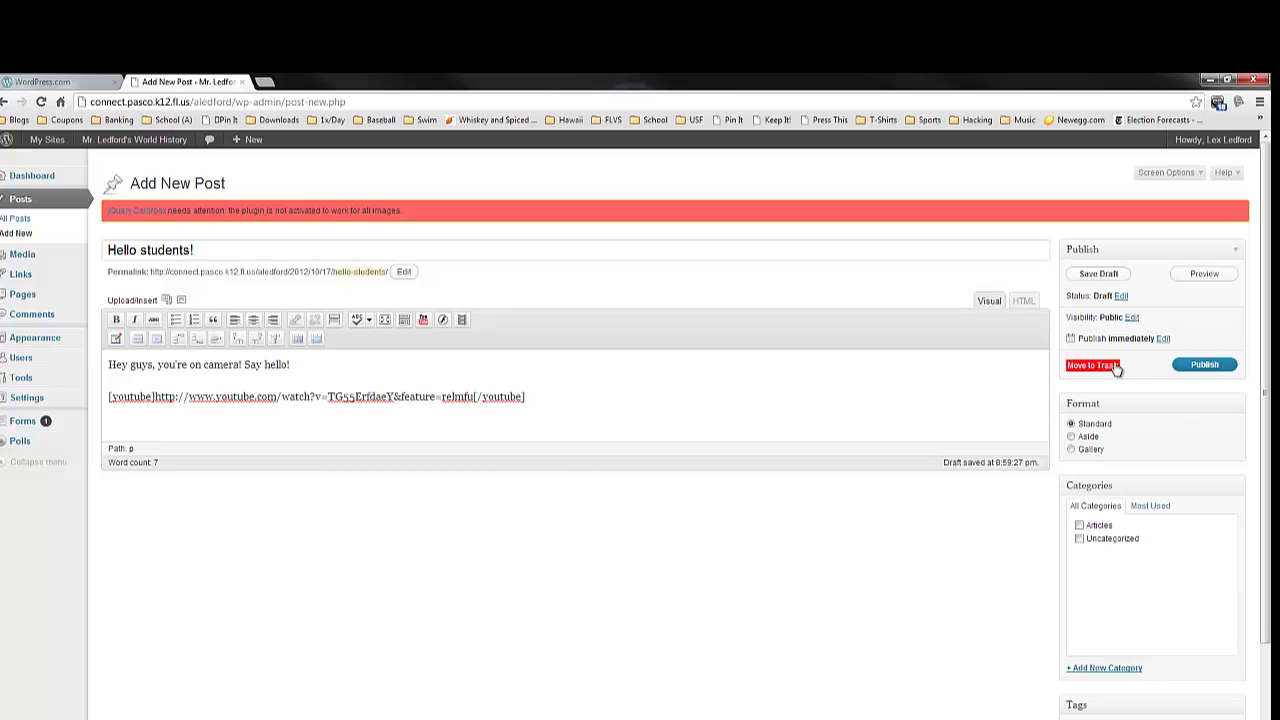
- Publish 'Hello students!', then check the youtube shortcode line in the HTML view and add a line below it
{"action": "left_click", "coordinate": [1184, 369]}
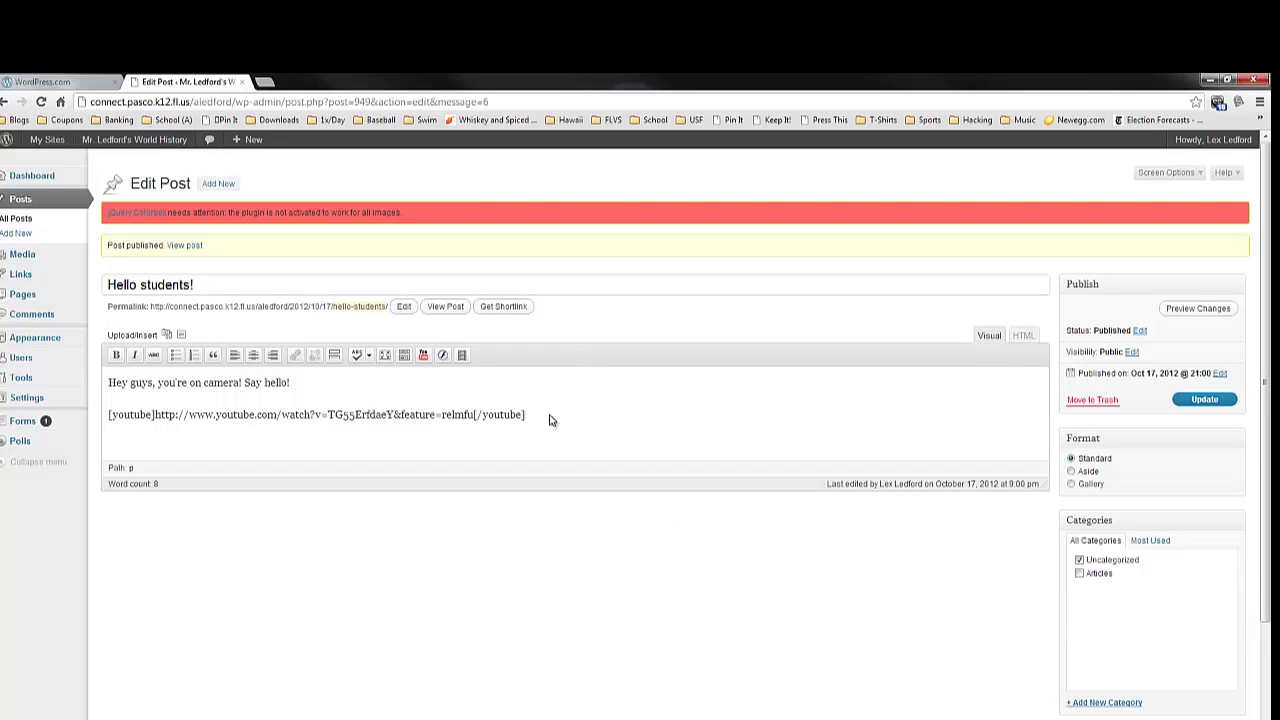
{"action": "key", "text": "Return"}
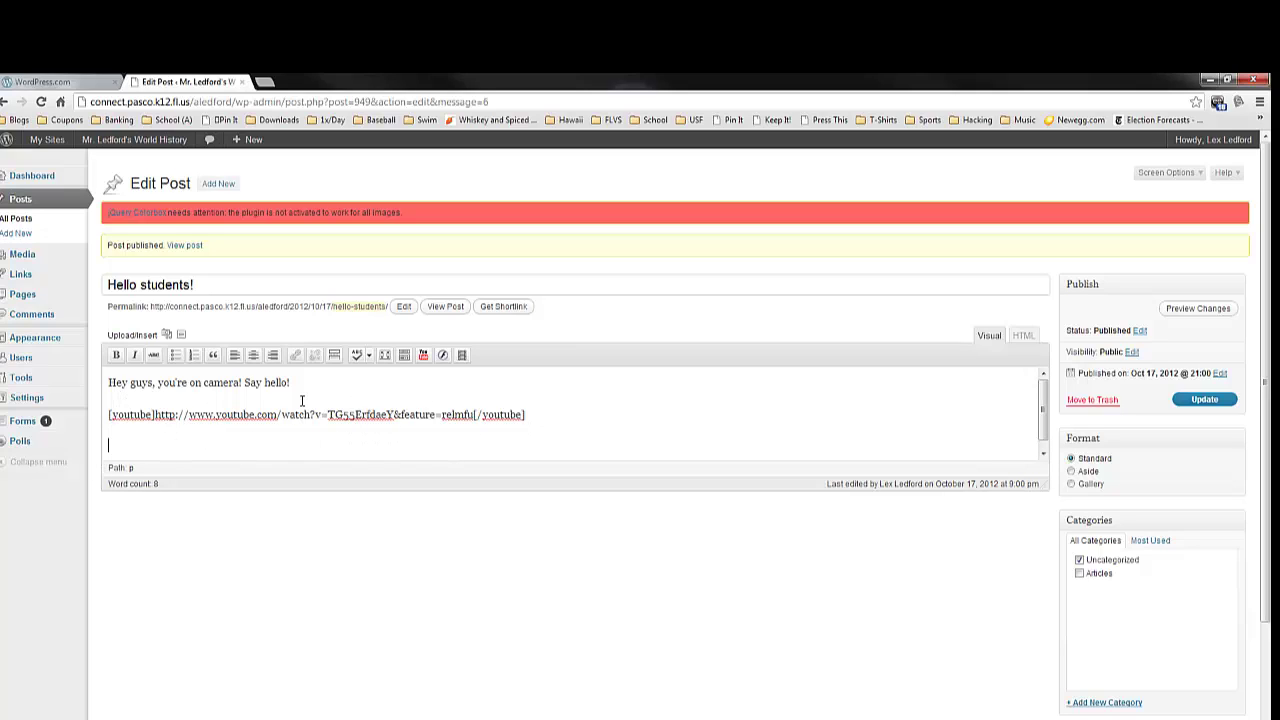
{"action": "left_click", "coordinate": [1028, 337]}
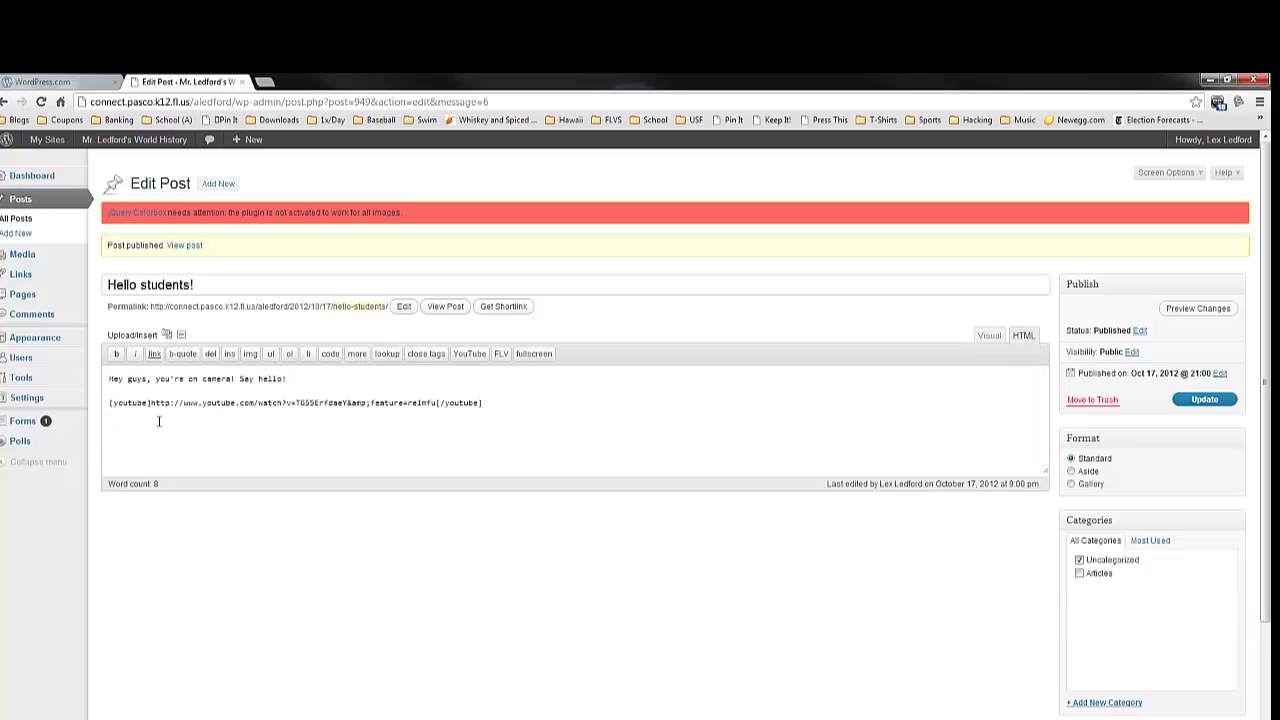
{"action": "left_click", "coordinate": [516, 405]}
{"action": "left_click", "coordinate": [989, 335]}
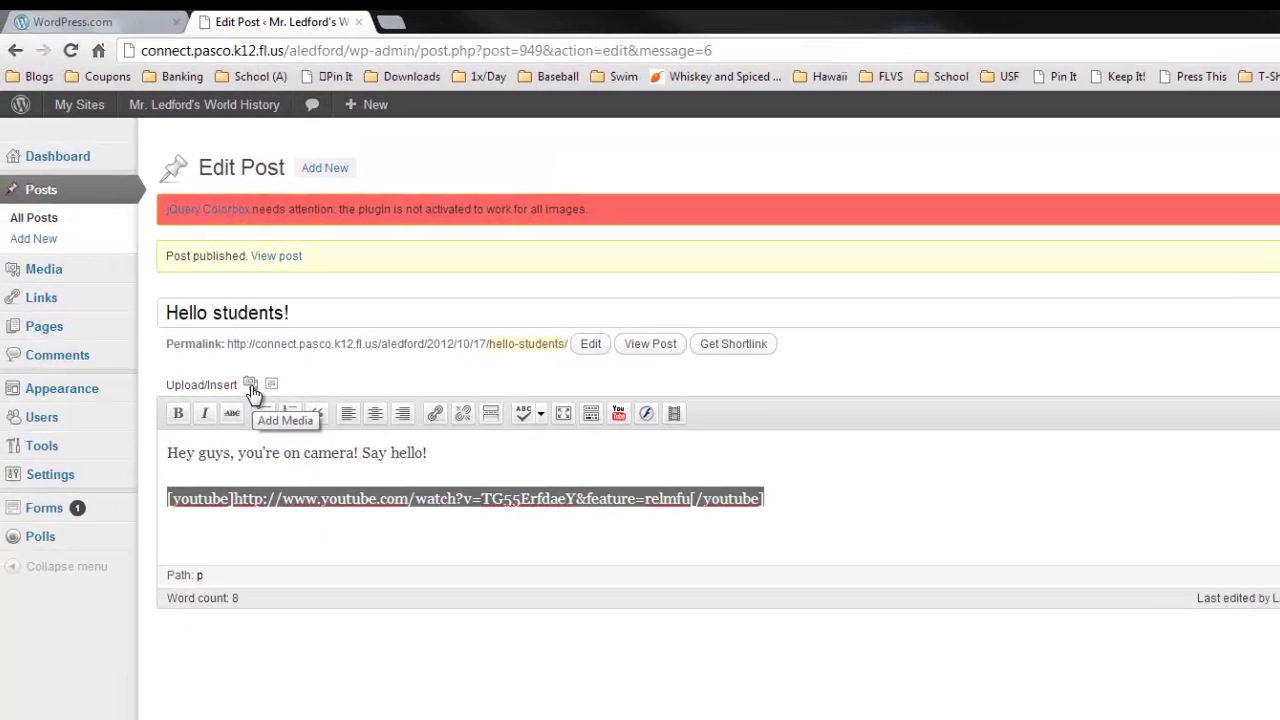
- Upload Syllabus.pdf through Add Media and insert it as a 'Syllabus' link below the greeting
{"action": "left_click", "coordinate": [167, 336]}
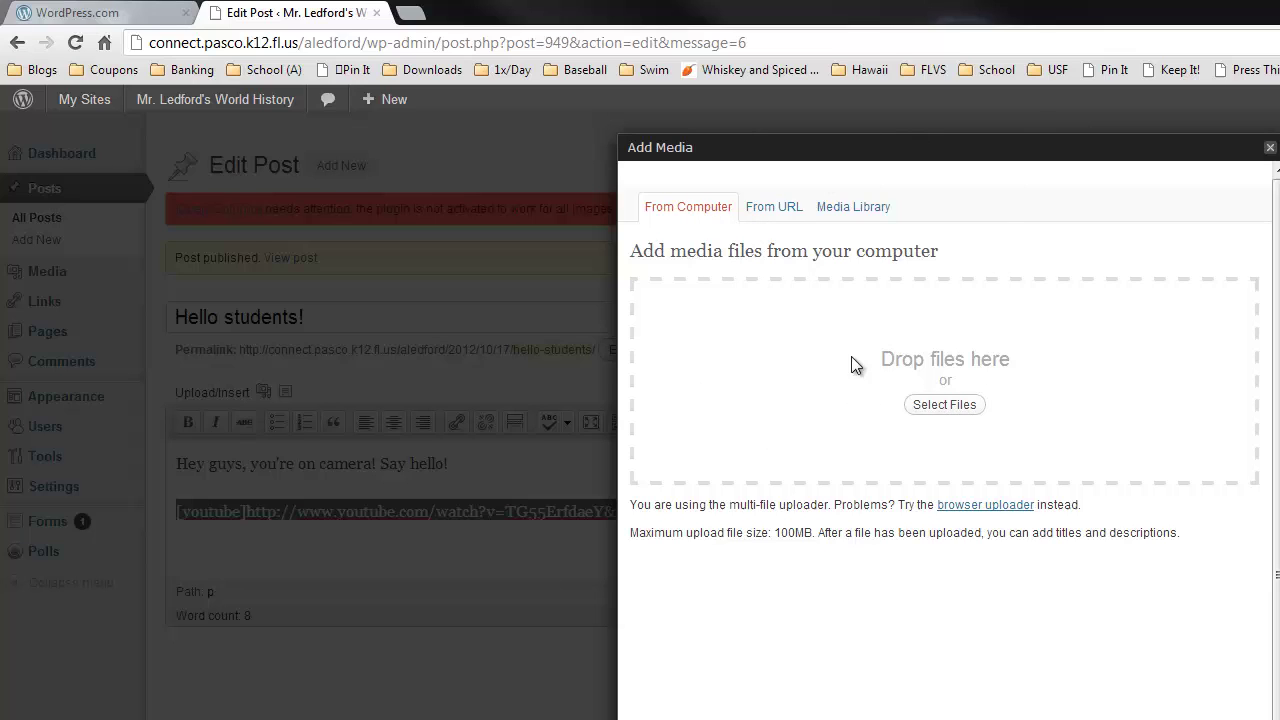
{"action": "left_click", "coordinate": [962, 412]}
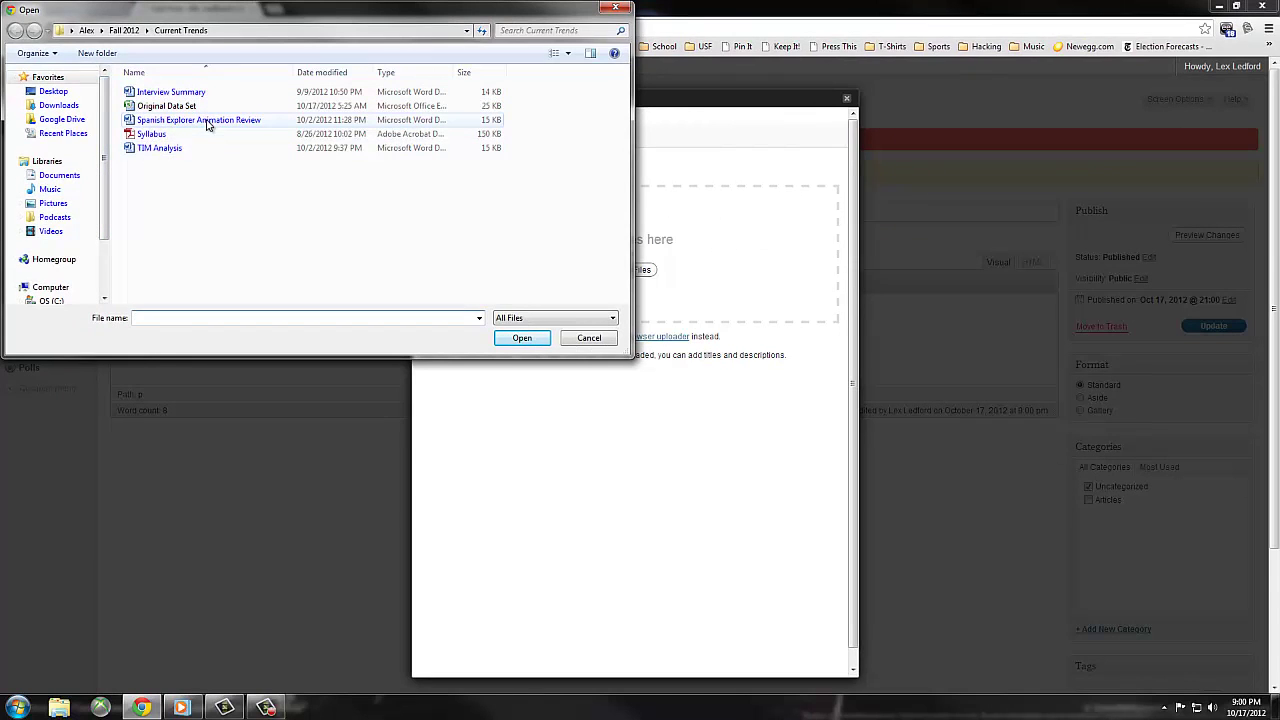
{"action": "left_click", "coordinate": [160, 134]}
{"action": "left_click", "coordinate": [536, 338]}
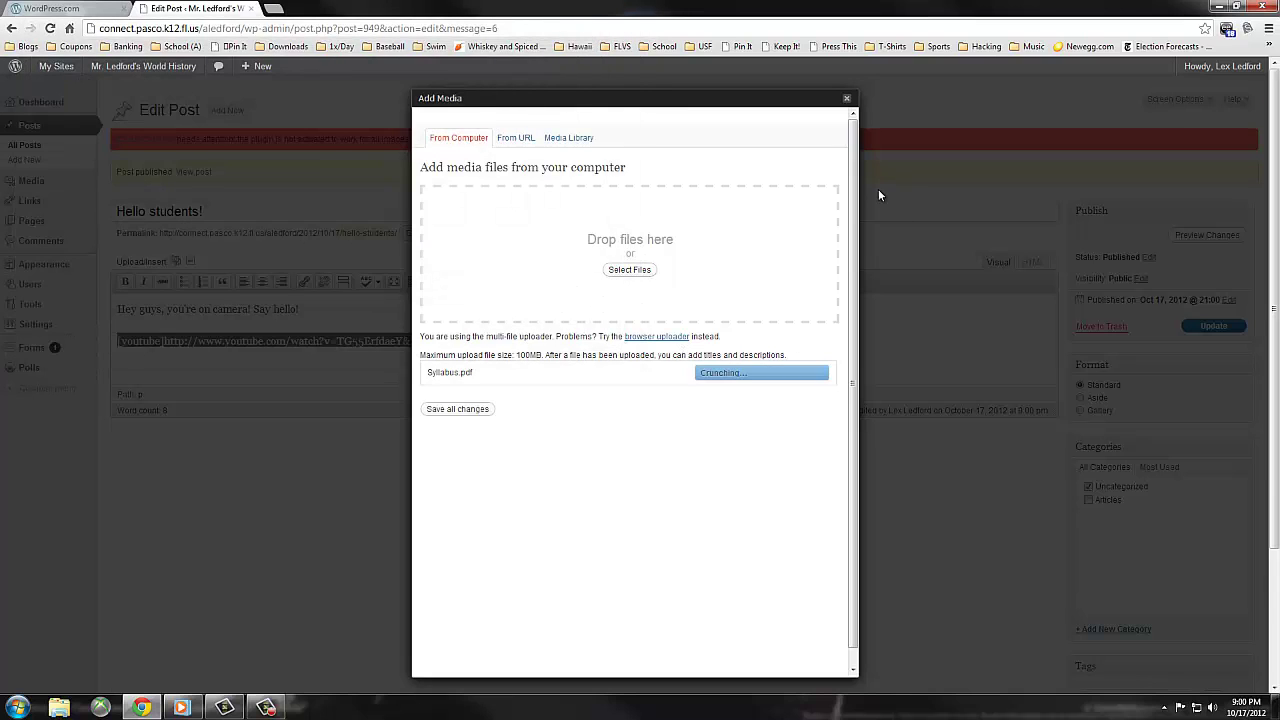
{"action": "scroll", "coordinate": [845, 290], "scroll_direction": "down", "scroll_amount": 1}
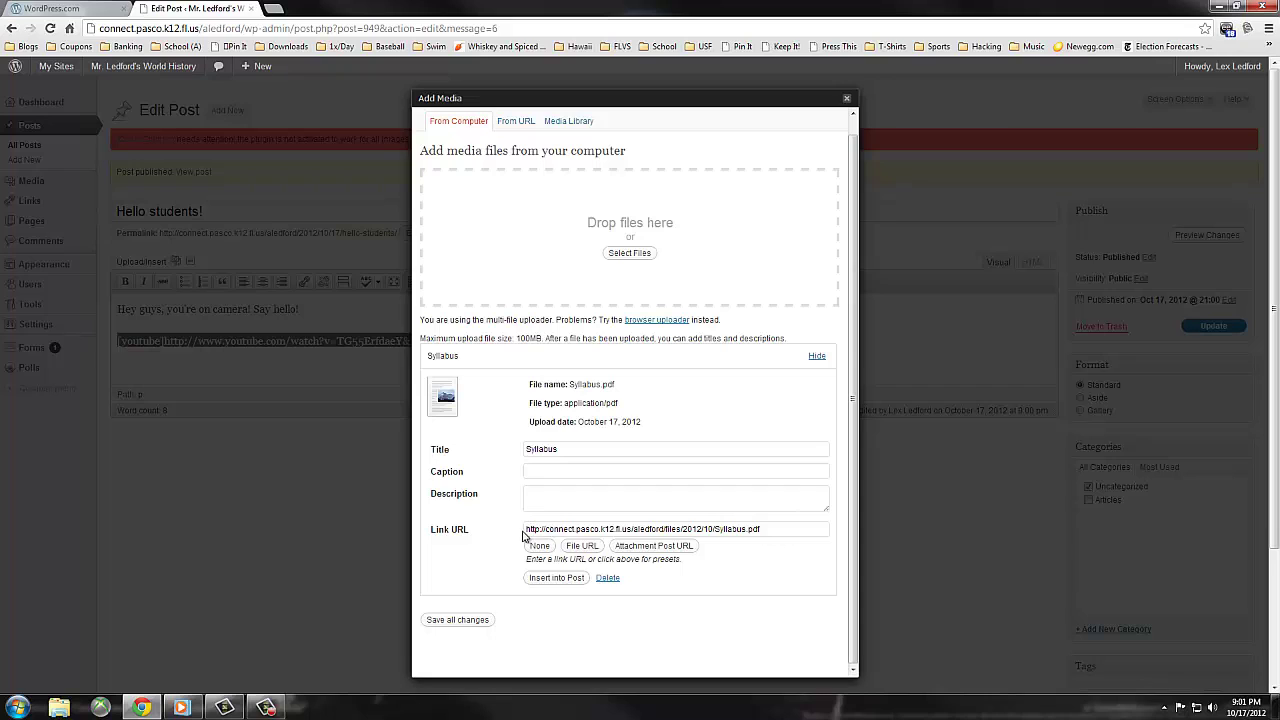
{"action": "left_click", "coordinate": [560, 580]}
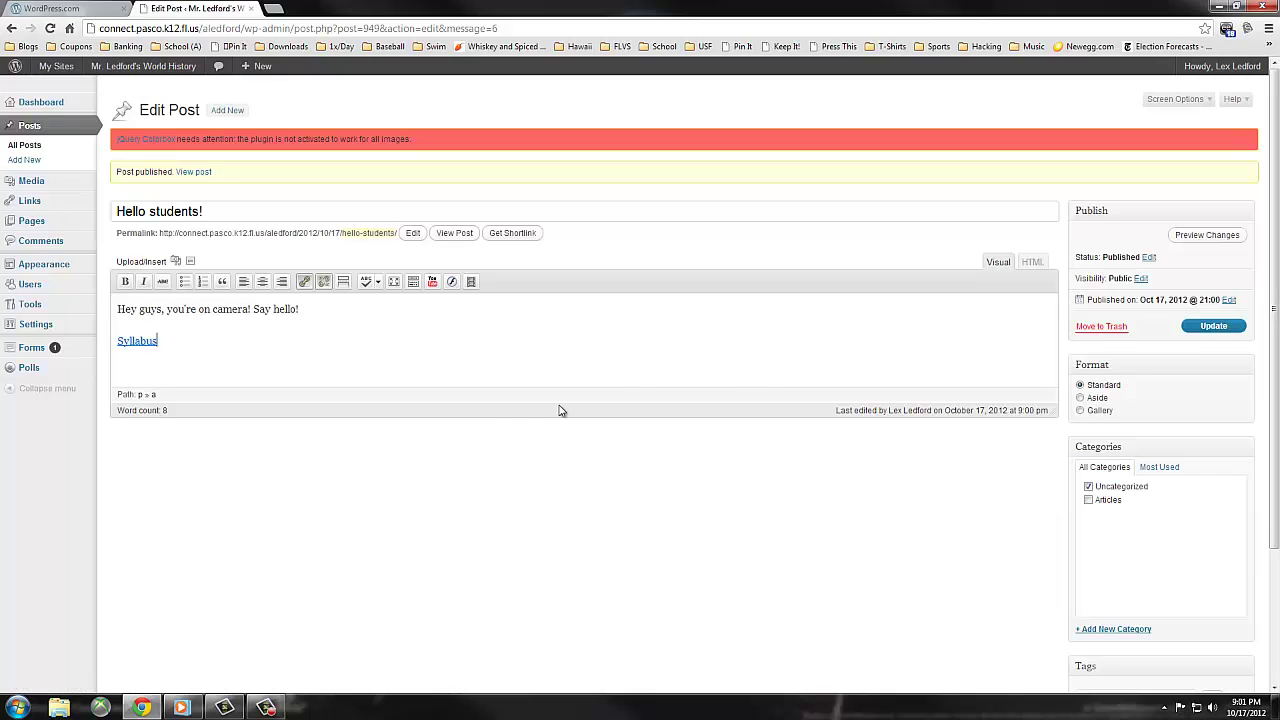
- Insert a 'Chapter 15 Overview' link from the Media Library below the Syllabus link, then Update the post
{"action": "key", "text": "Return"}
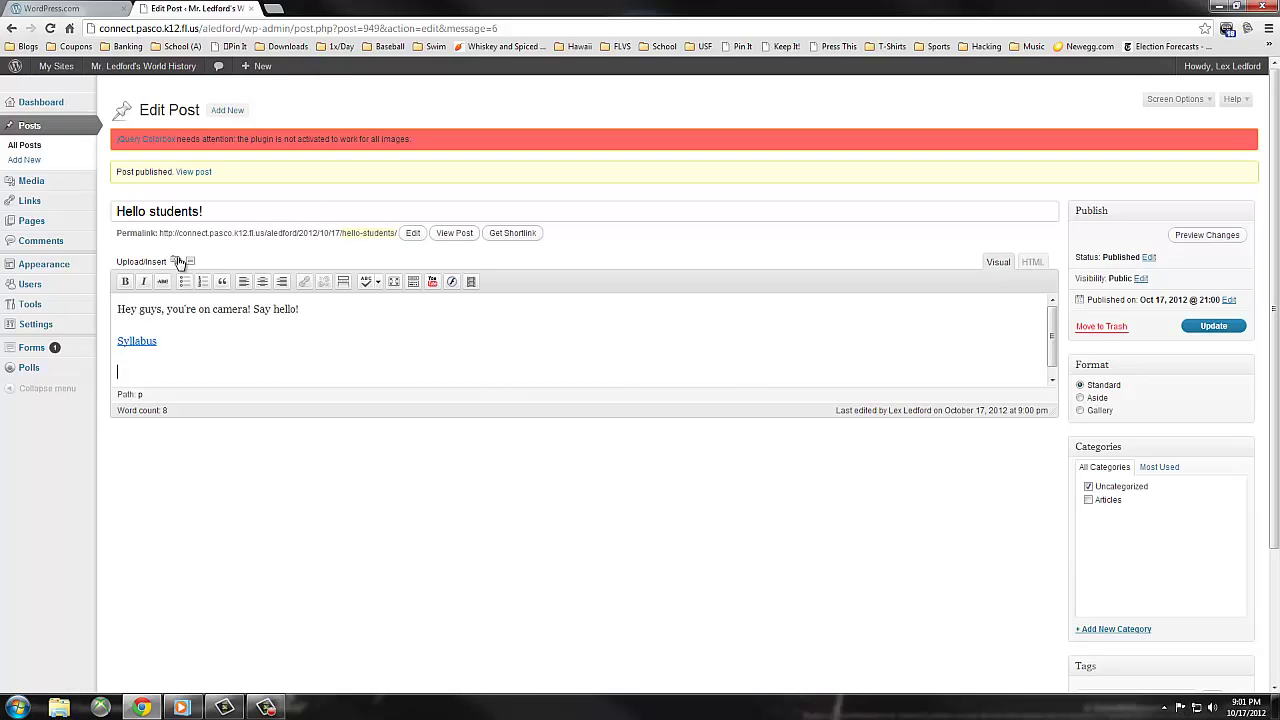
{"action": "left_click", "coordinate": [175, 261]}
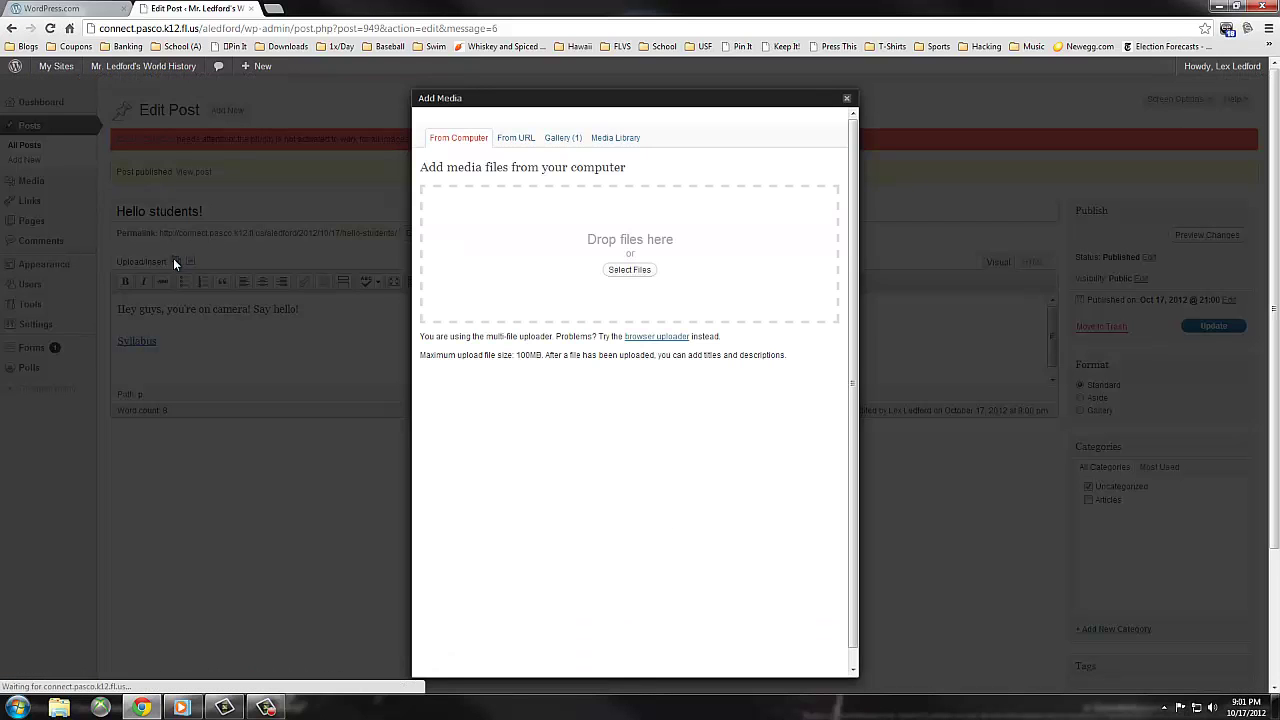
{"action": "left_click", "coordinate": [627, 137]}
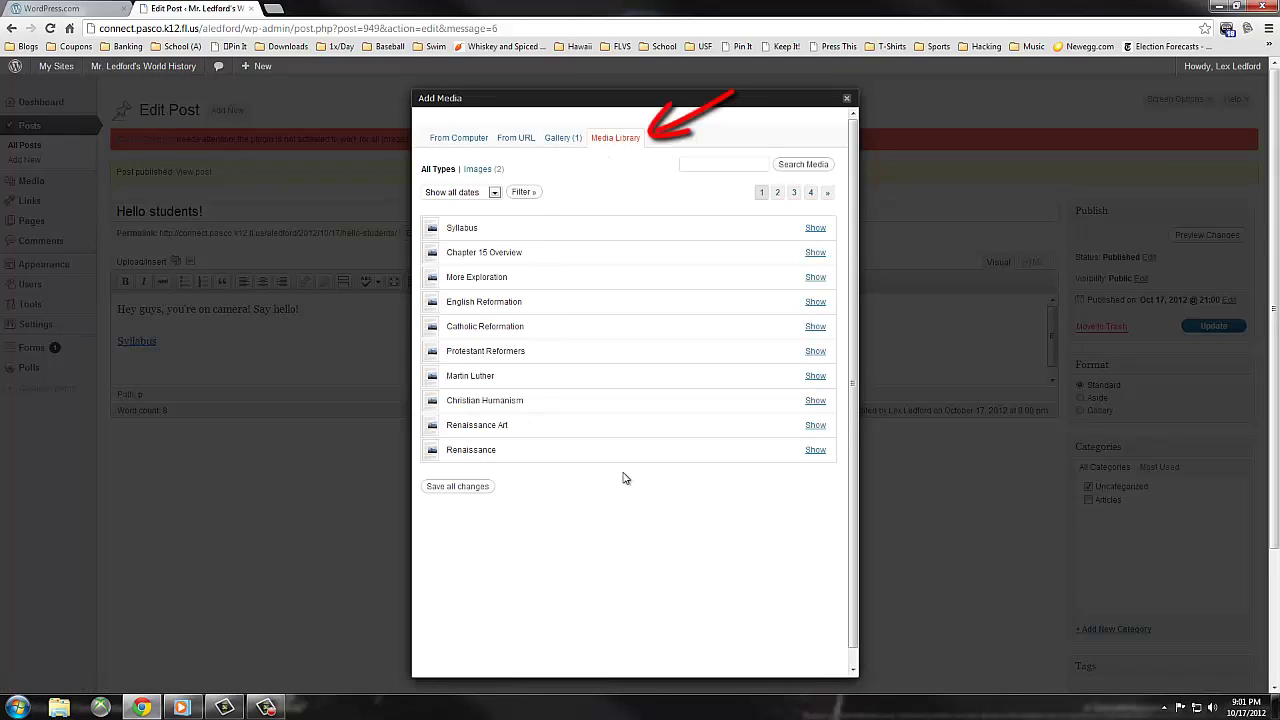
{"action": "left_click", "coordinate": [818, 254]}
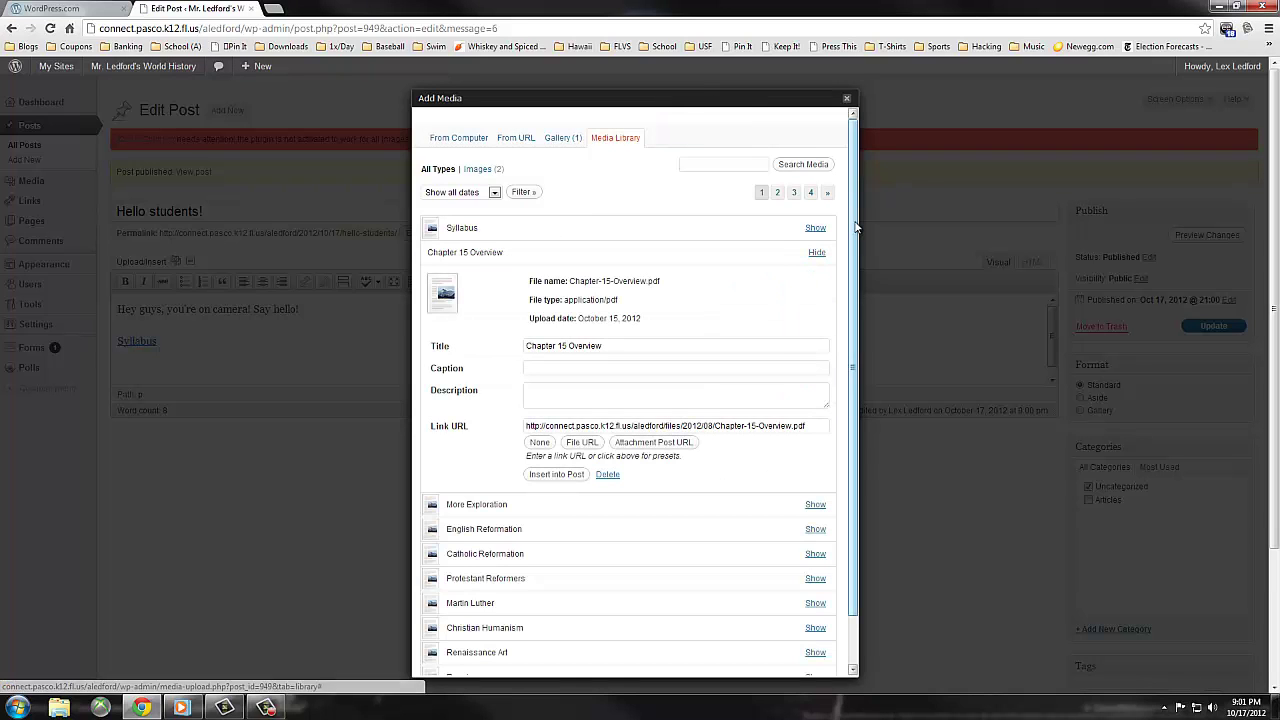
{"action": "left_click_drag", "start_coordinate": [855, 228], "coordinate": [862, 280]}
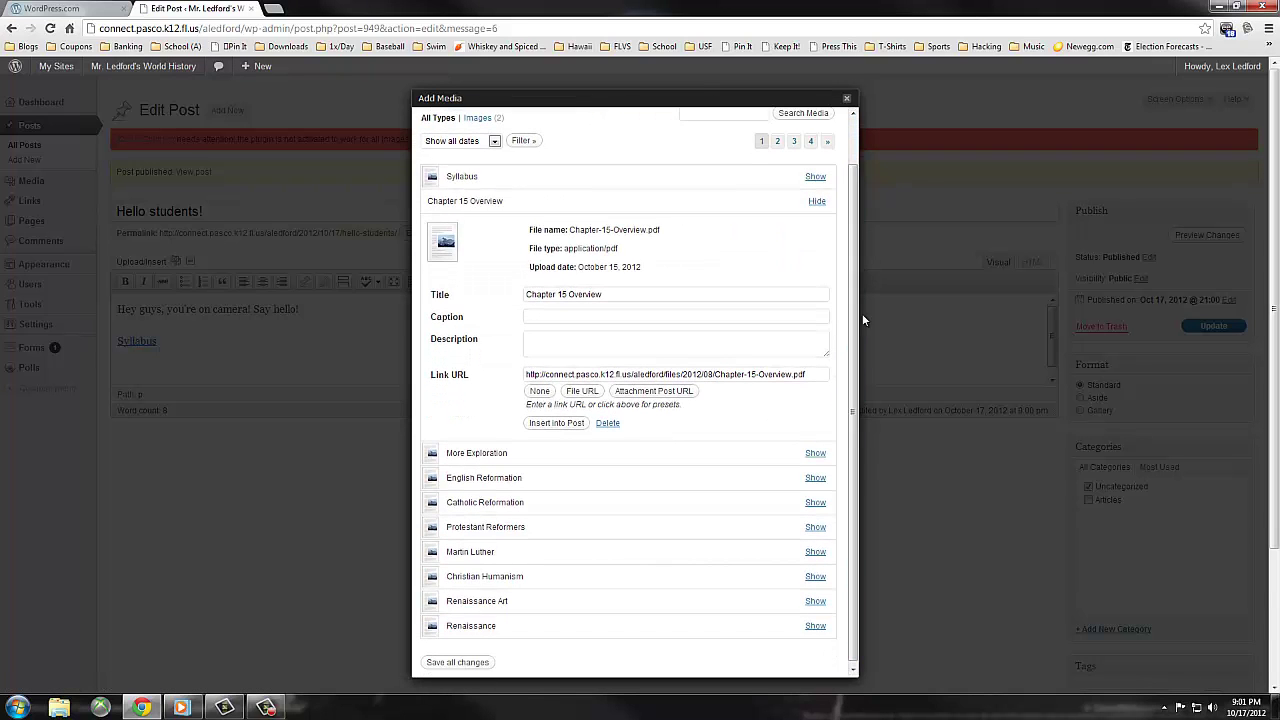
{"action": "left_click", "coordinate": [573, 423]}
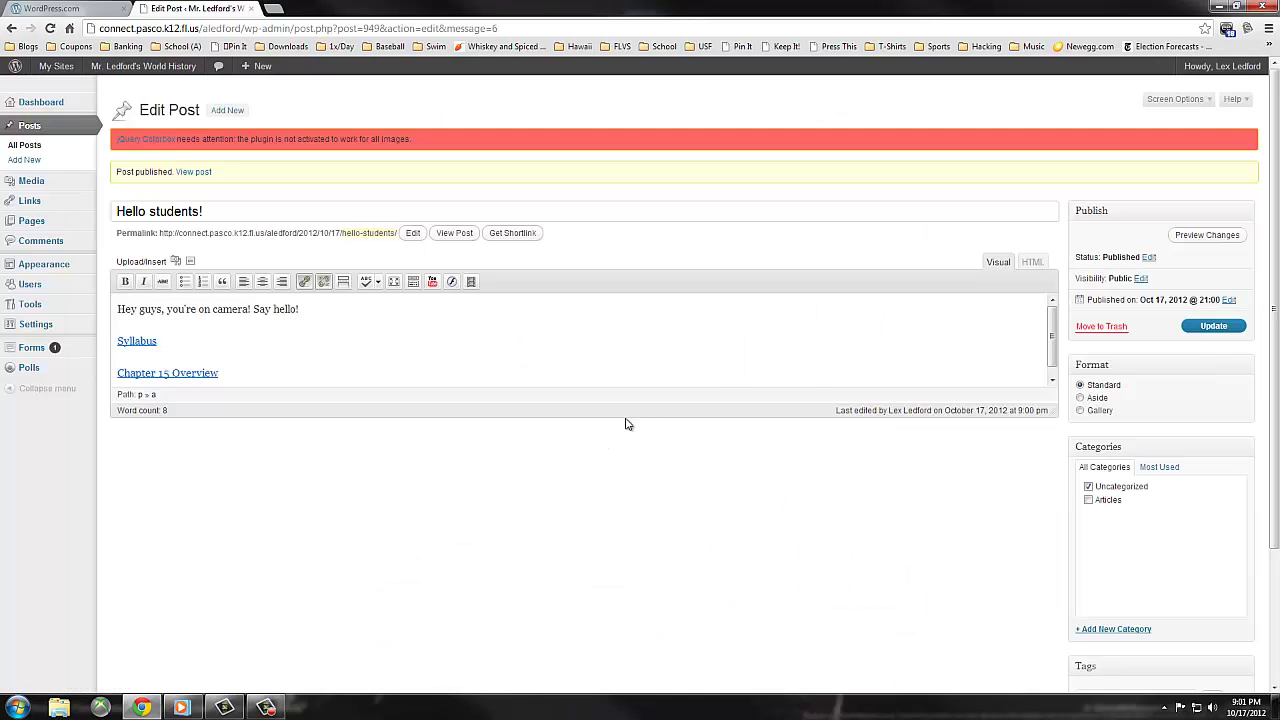
{"action": "left_click", "coordinate": [1213, 326]}
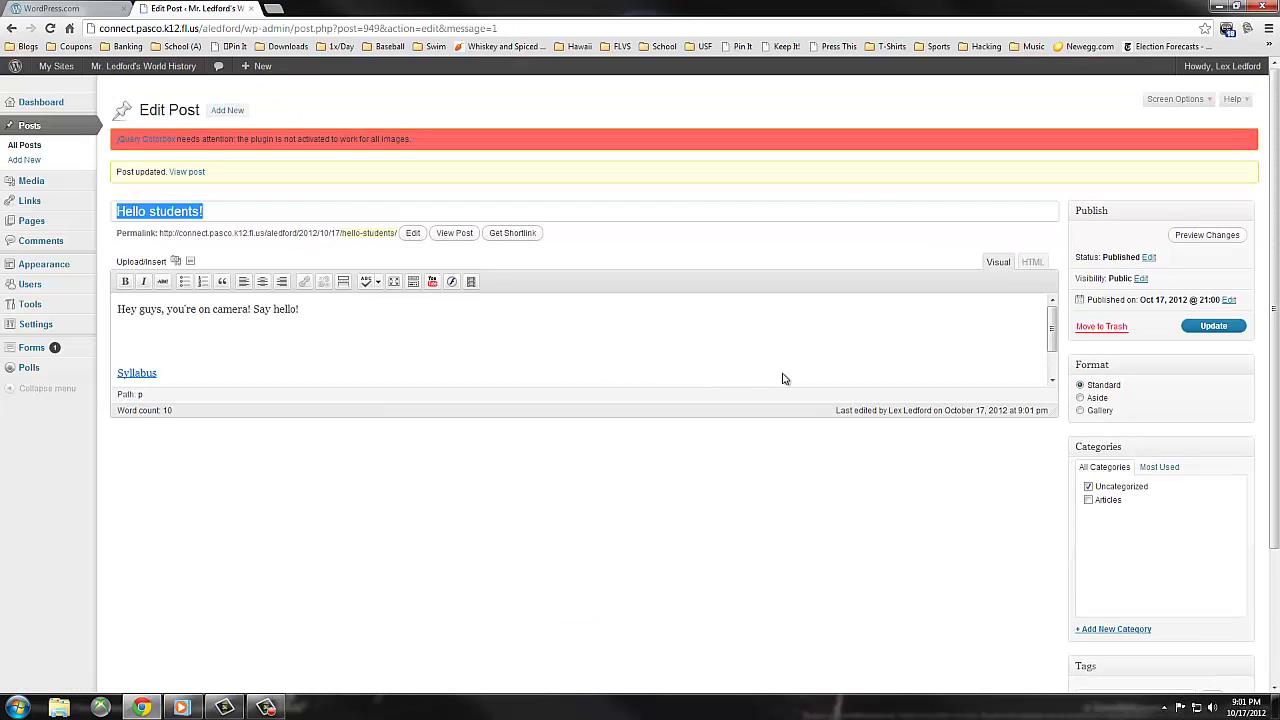
- Open All Pages from the Pages entry in the admin menu
{"action": "left_click", "coordinate": [37, 223]}
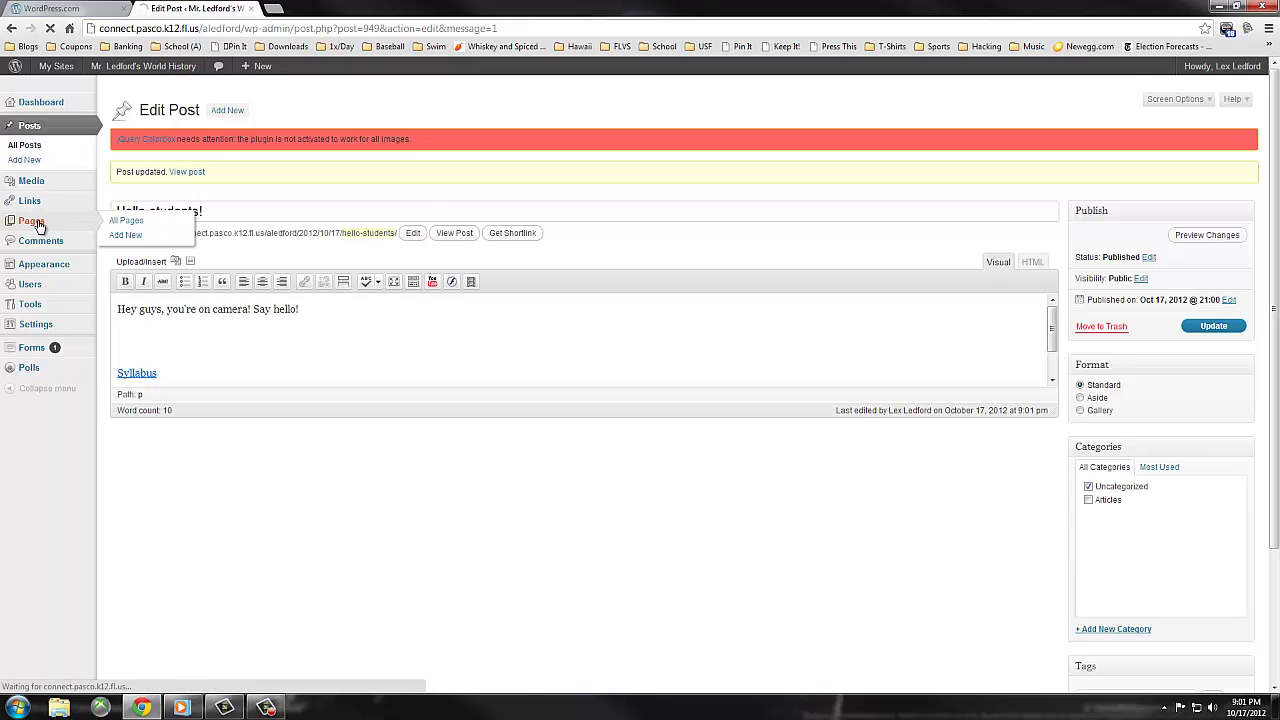